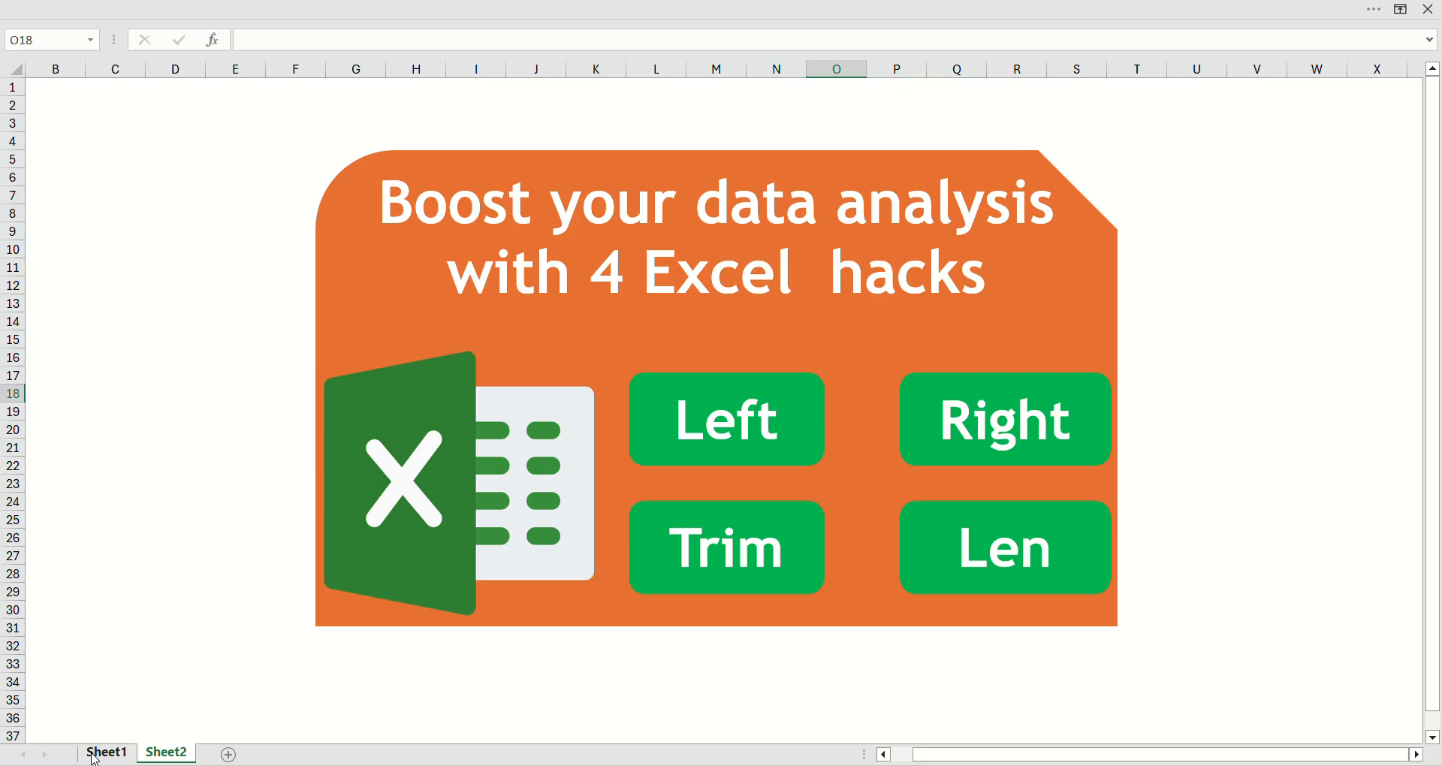
Step: On Sheet1, enter the formula =LEFT(A2,3) in cell B2 to extract the first three characters of A2
click(94, 757)
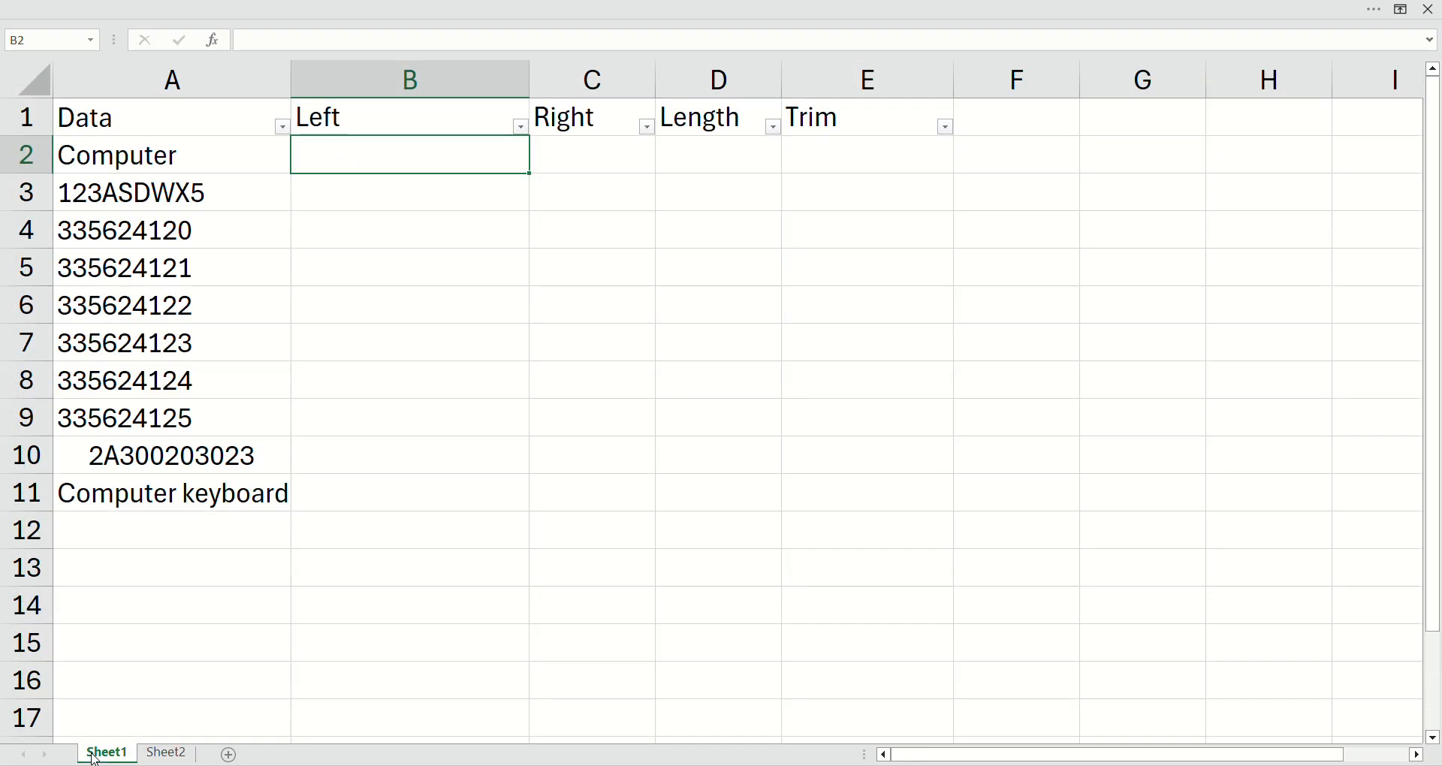
click(175, 105)
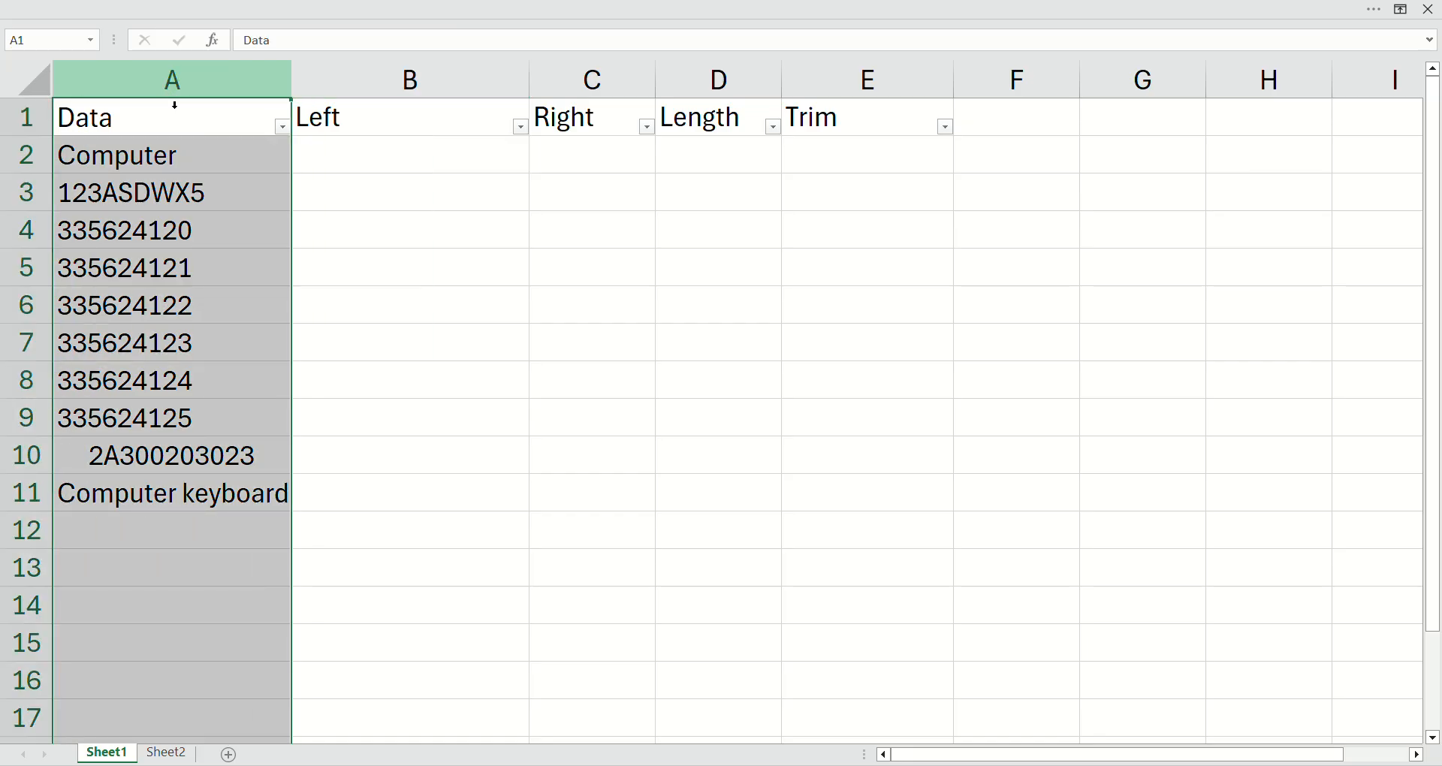
click(334, 160)
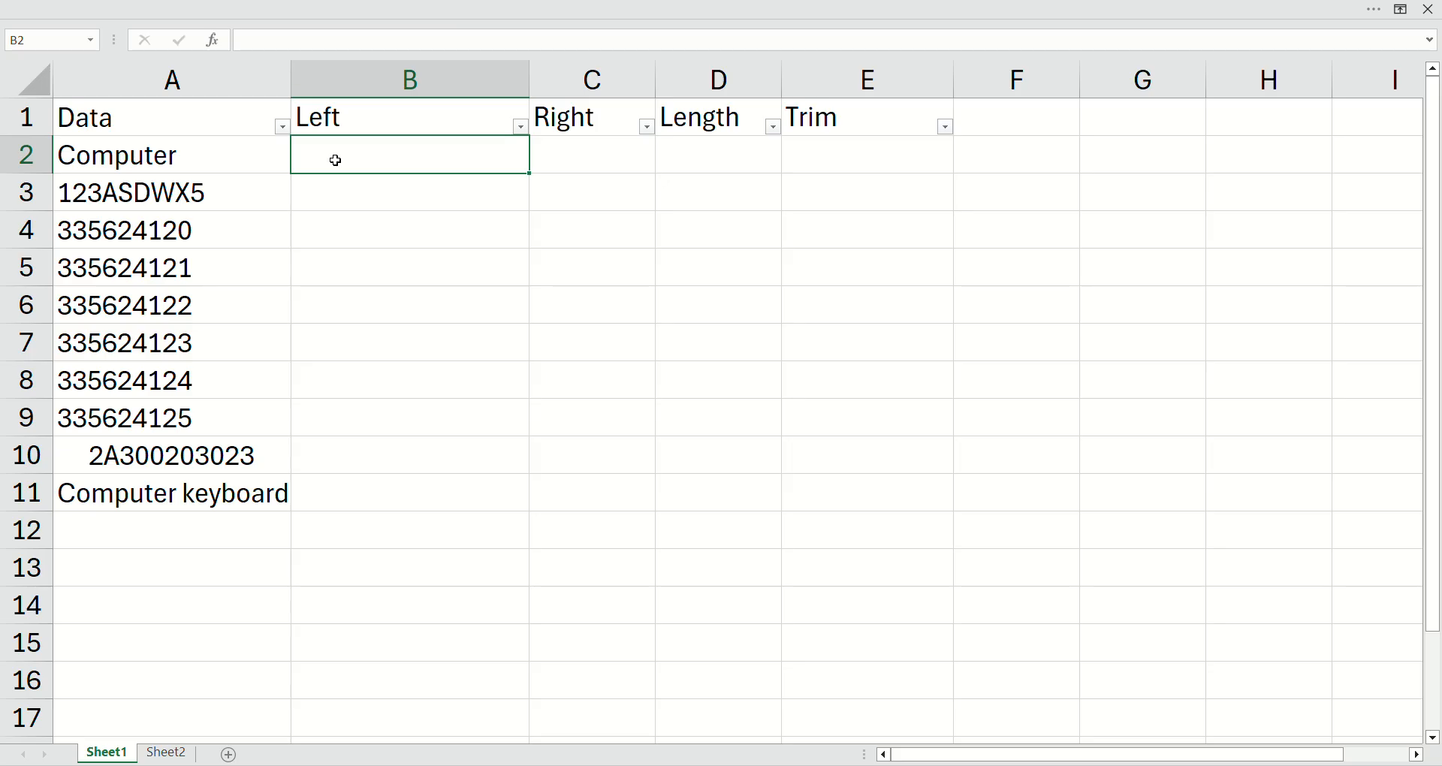
text(=left)
key(Tab)
key(Left)
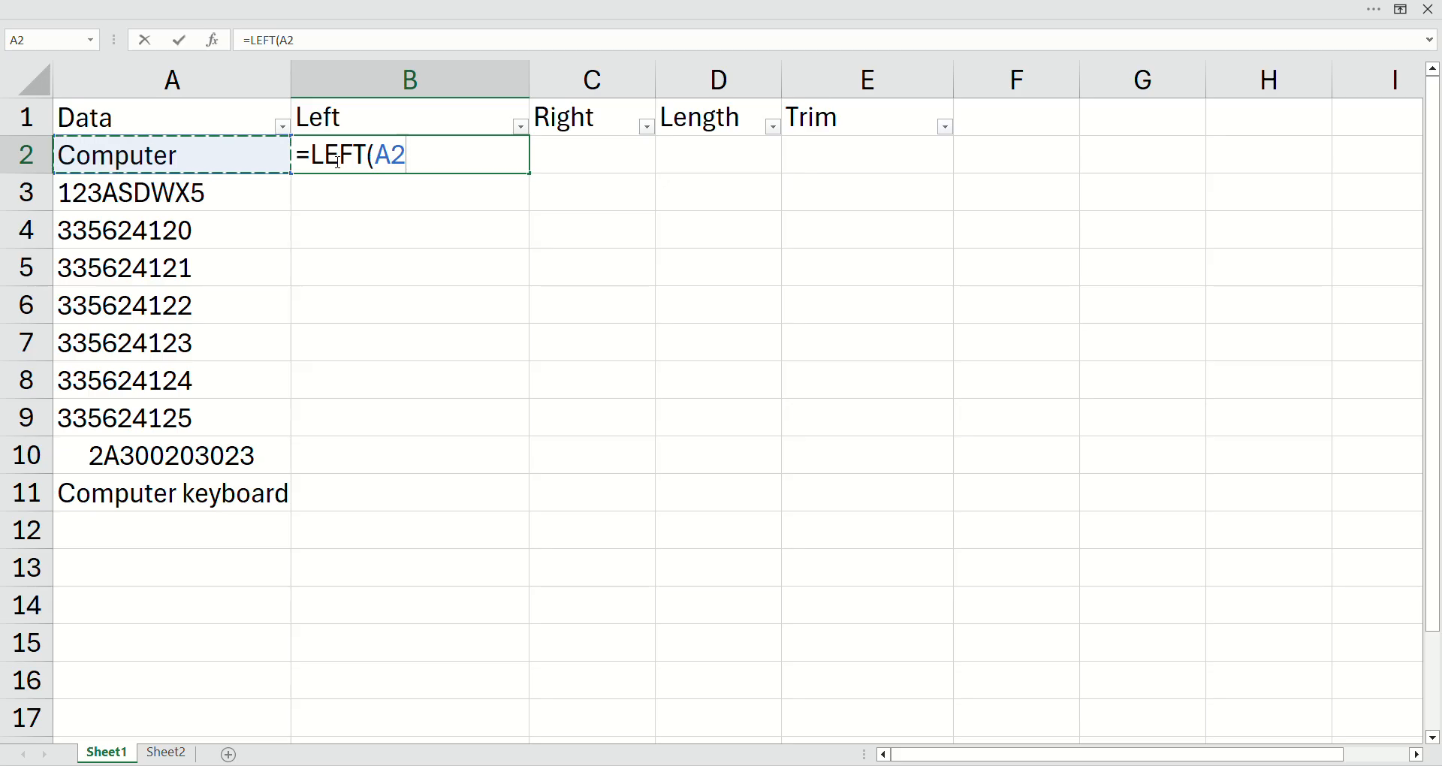
text(,)
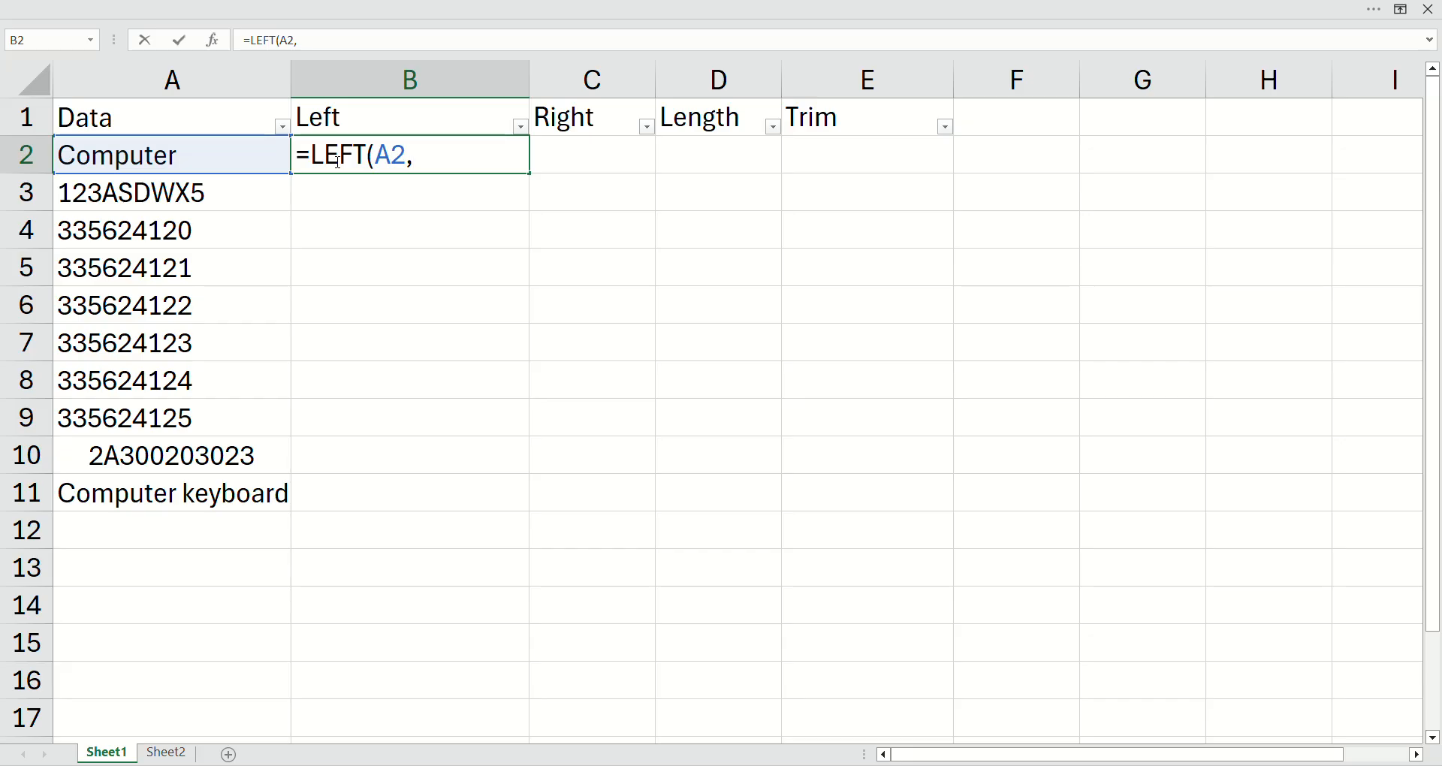
text(3)
text())
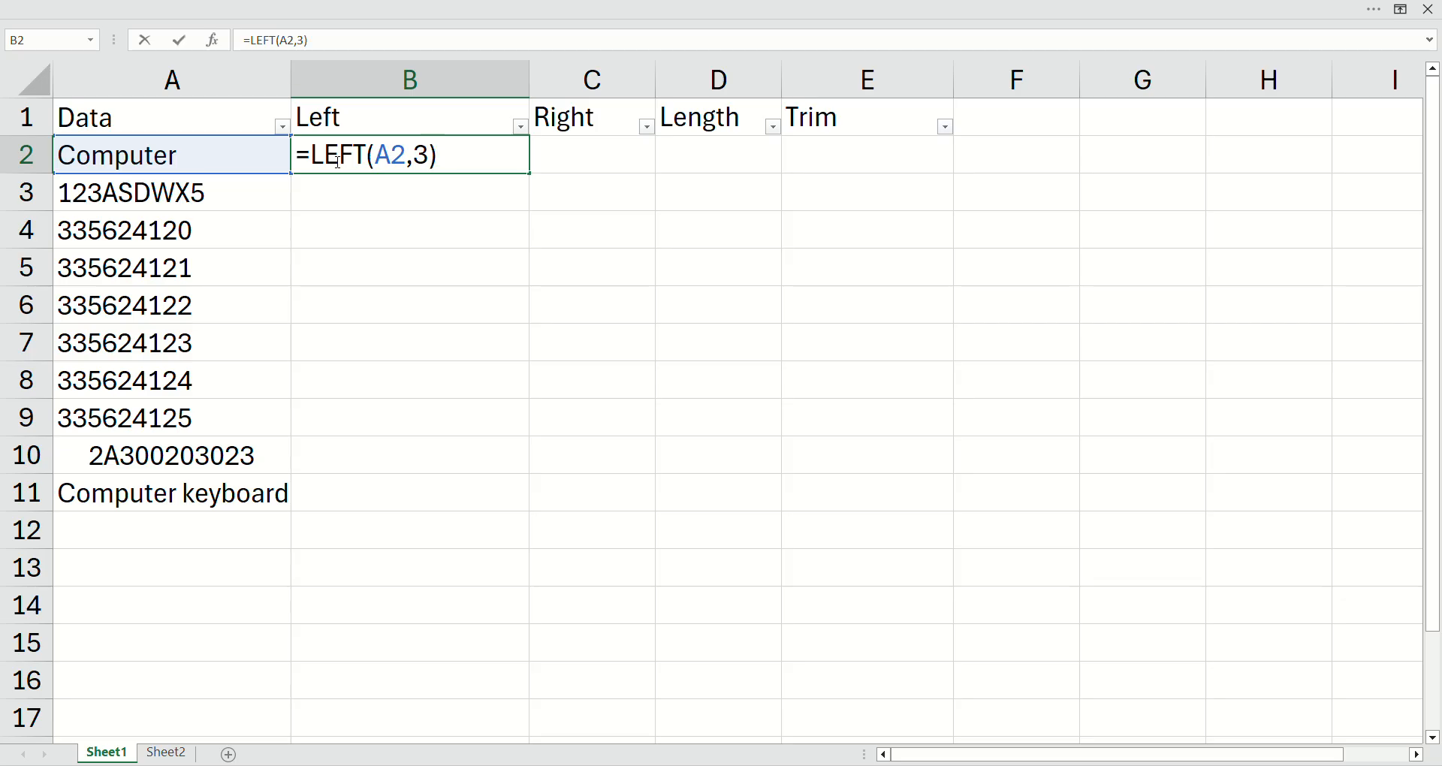
key(Return)
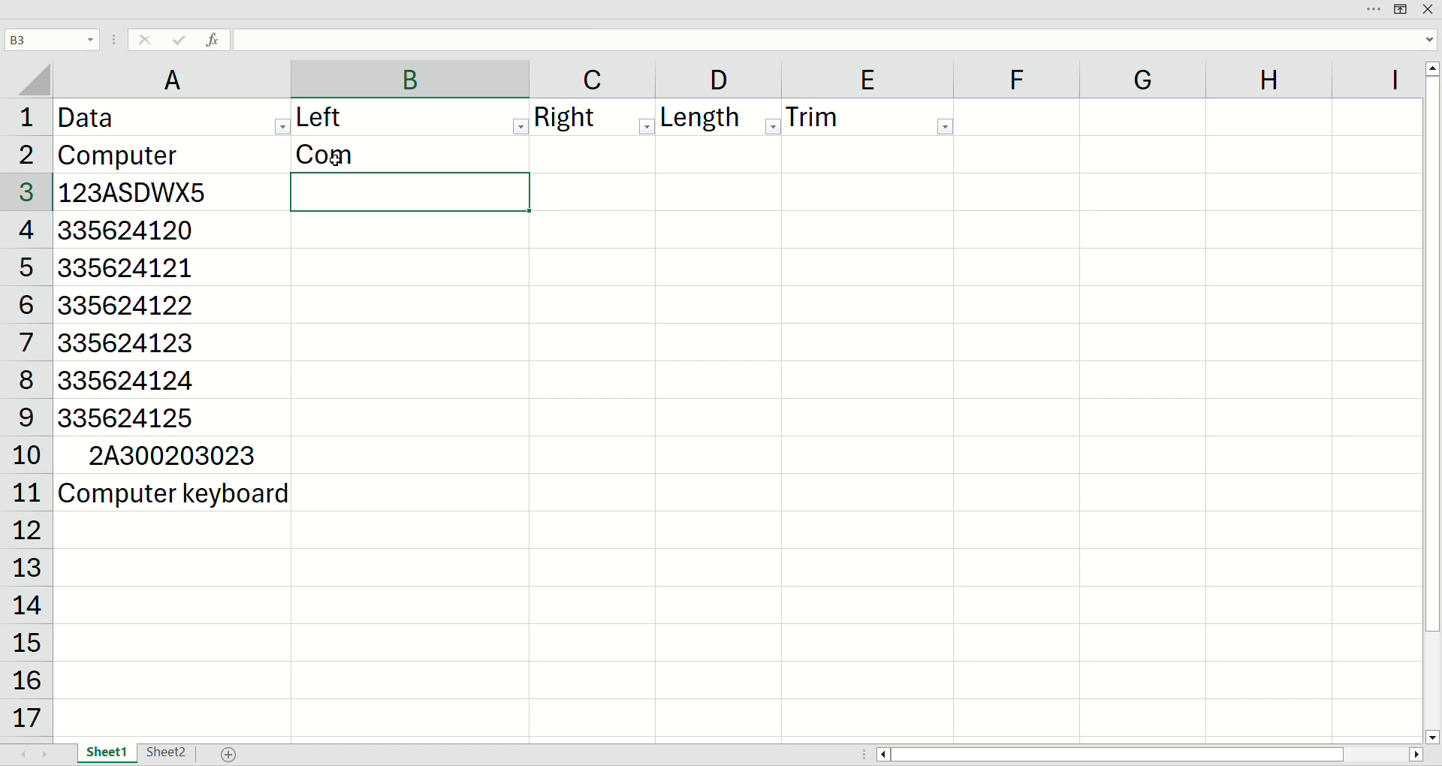
Step: Fill the three-character LEFT formula from B2 down through B9
click(336, 158)
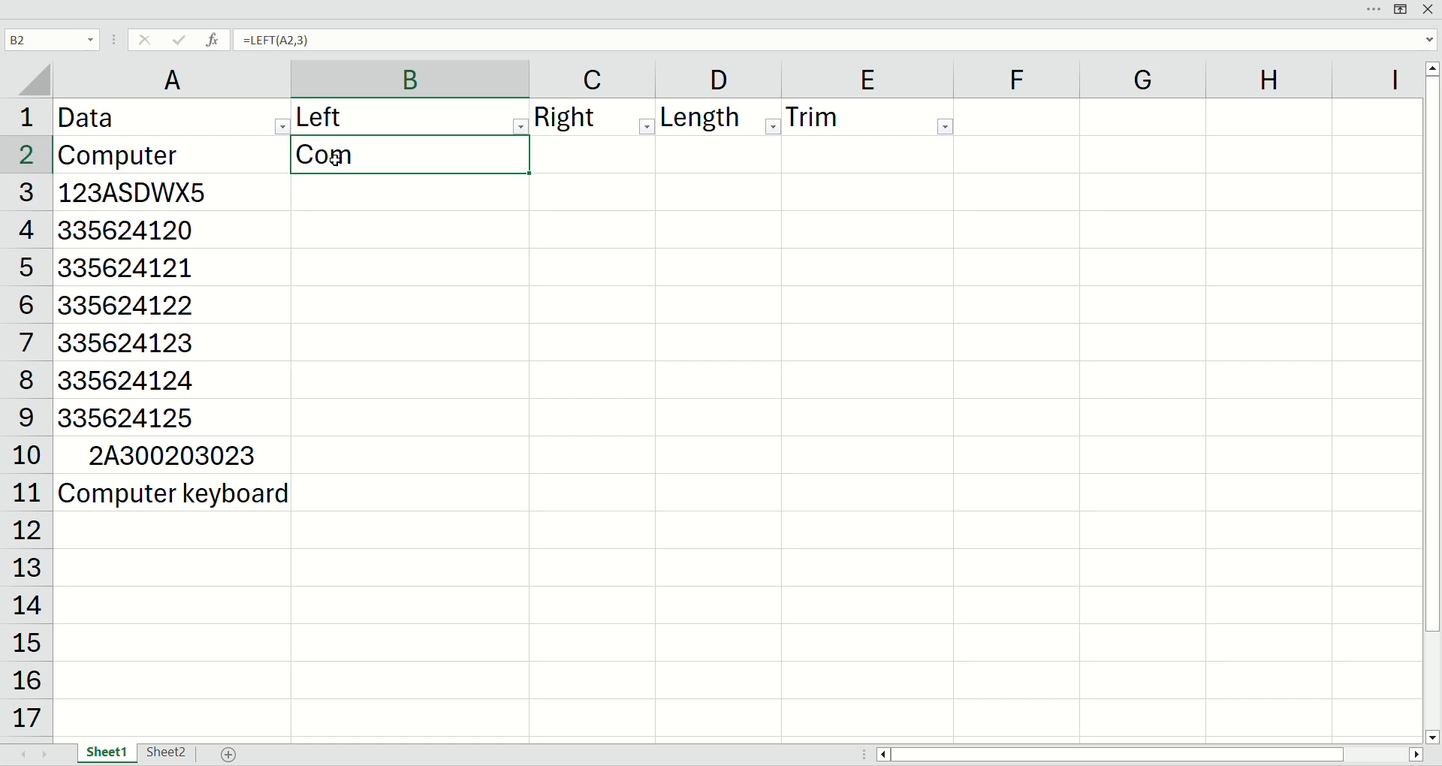
key(shift+Down)
key(shift+Down)
key(shift+Down)
key(shift+Down)
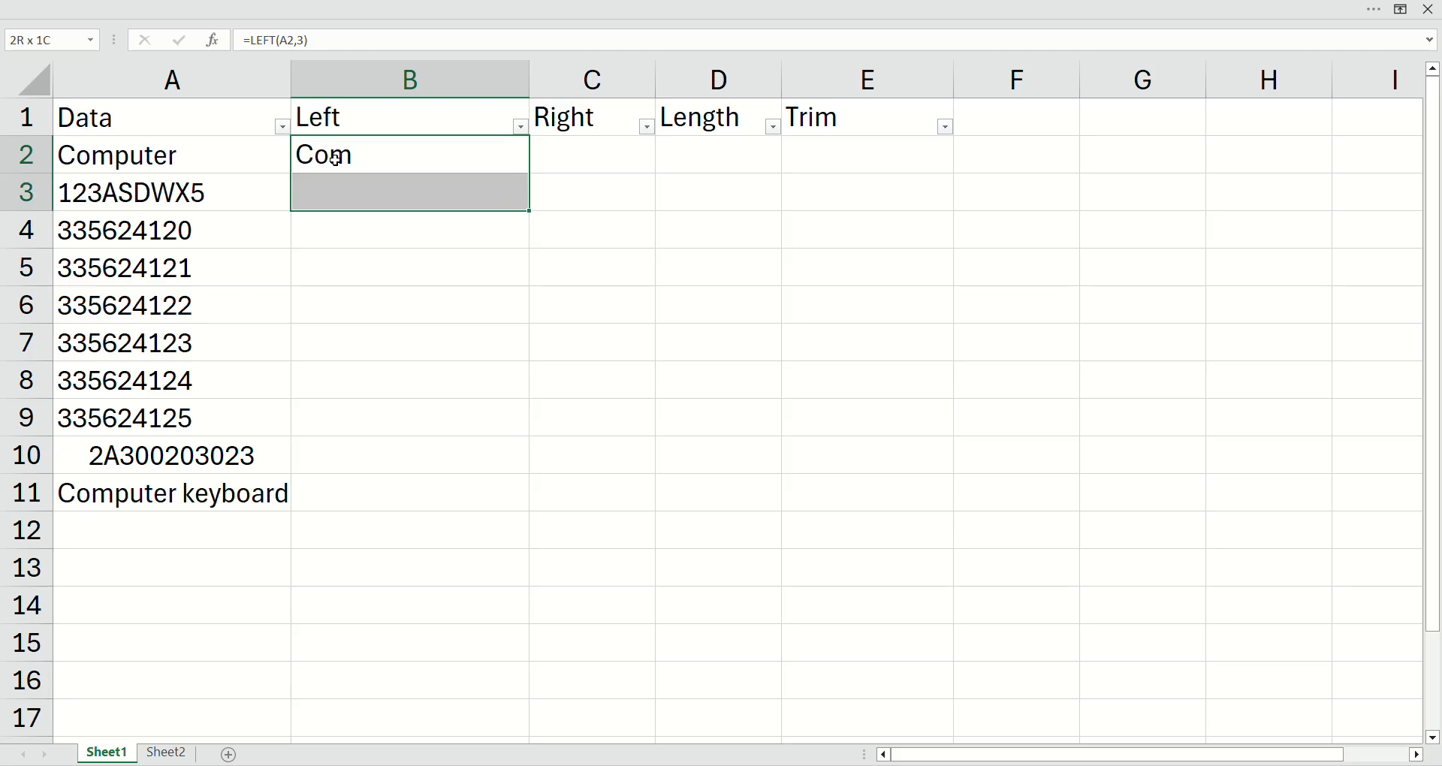
key(shift+Down)
key(shift+Down)
key(shift+Down)
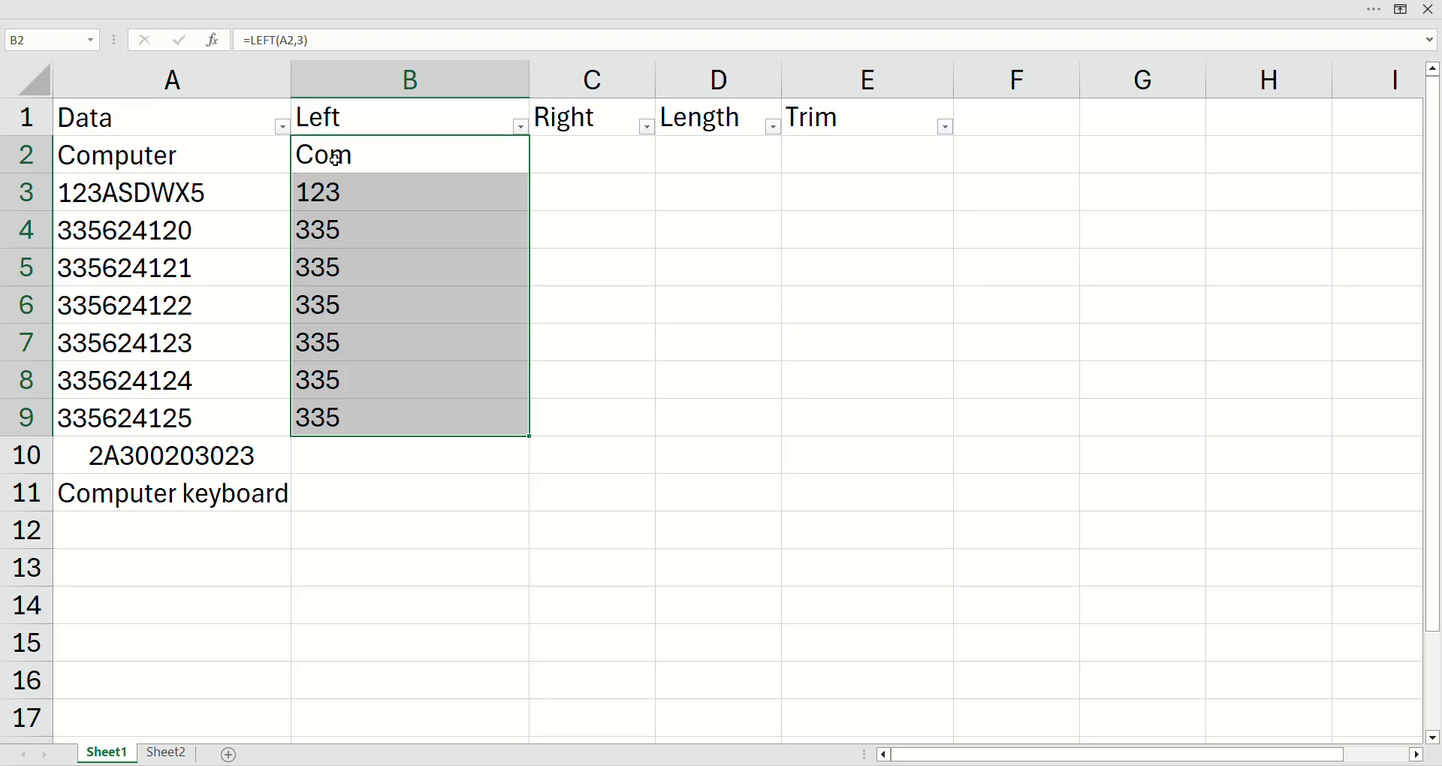
Step: Edit the formula in B2 to =LEFT(A2,5) so it extracts five characters
click(336, 157)
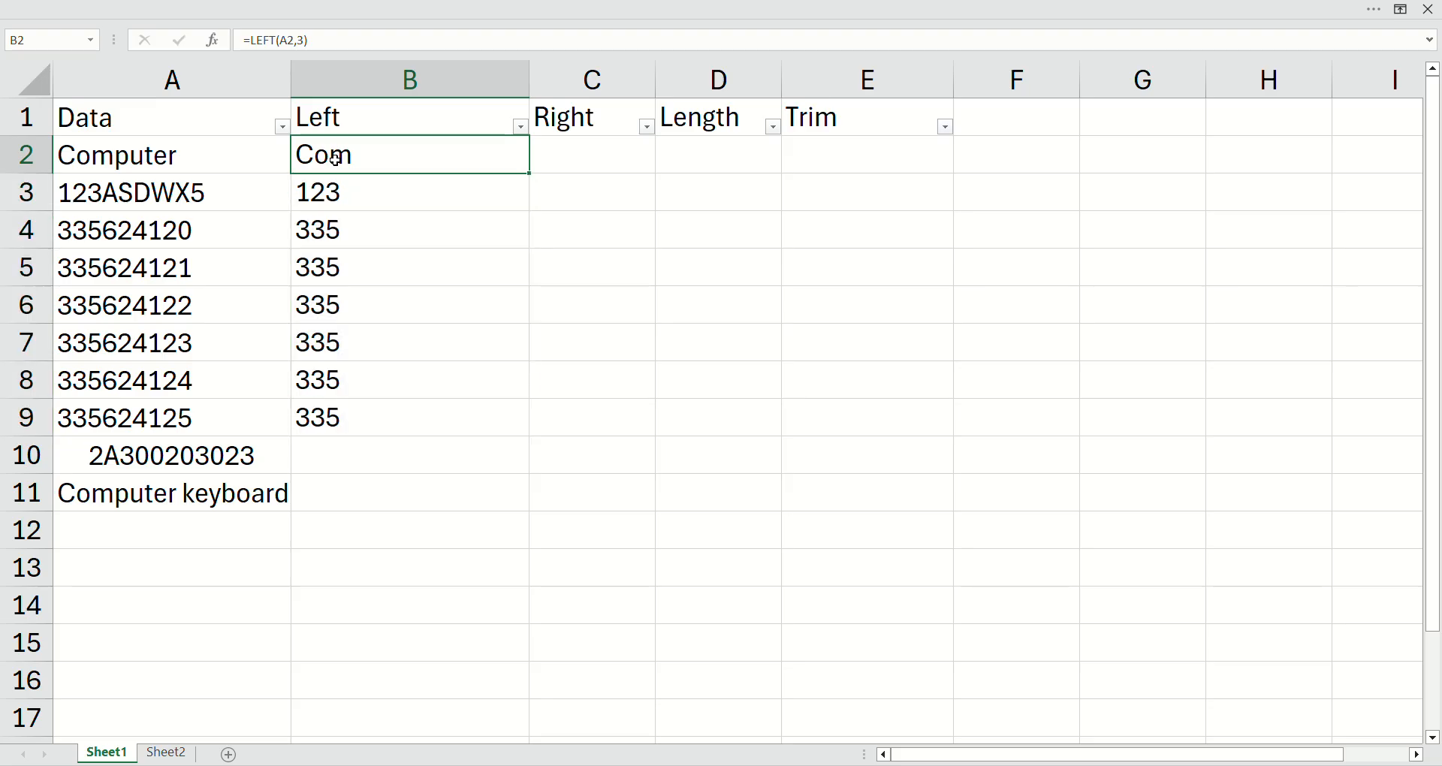
click(312, 45)
key(Left)
key(BackSpace)
text(5)
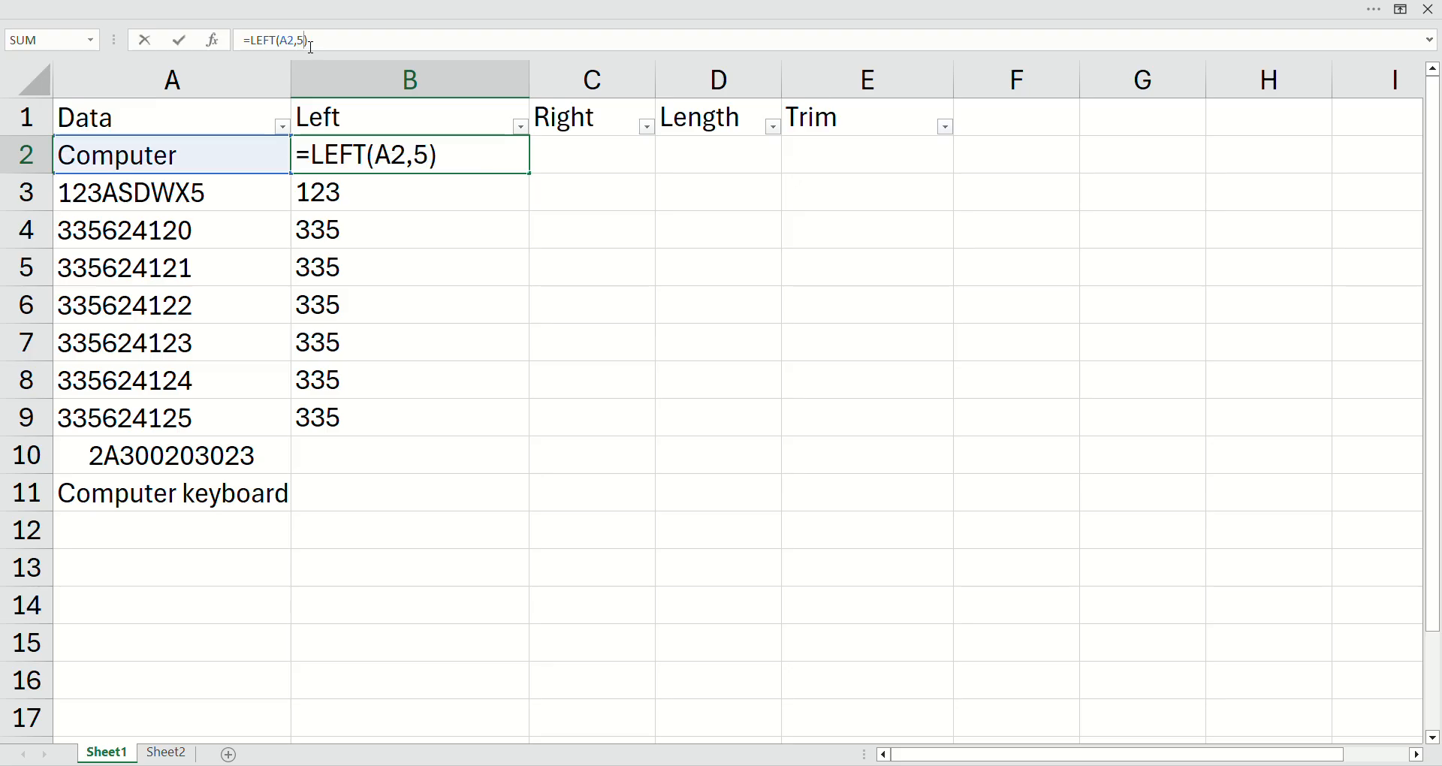
key(Return)
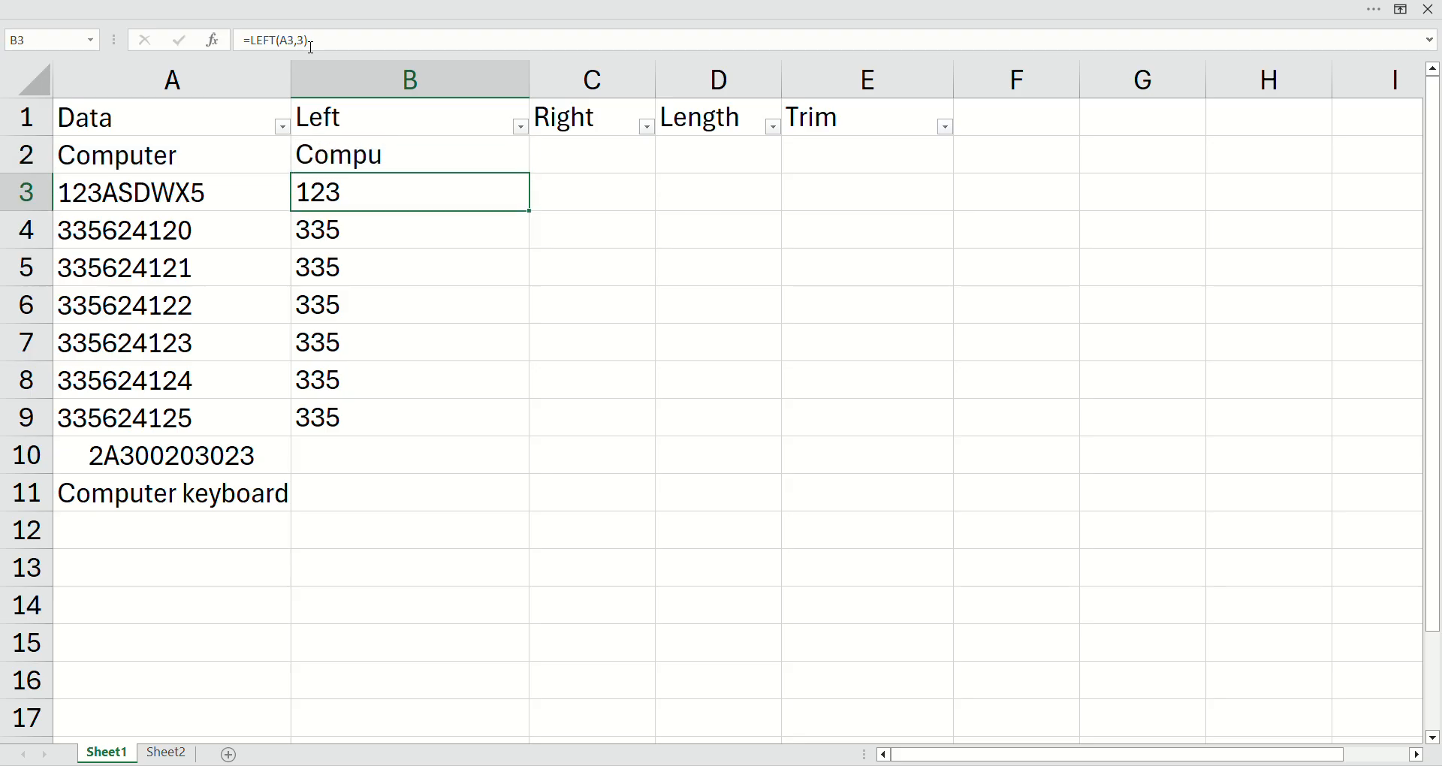
Step: Fill the five-character LEFT formula from B2 down through B9
key(Up)
key(shift+Down)
key(shift+Down)
key(shift+Down)
key(shift+Down)
key(shift+Down)
key(shift+Down)
key(shift+Down)
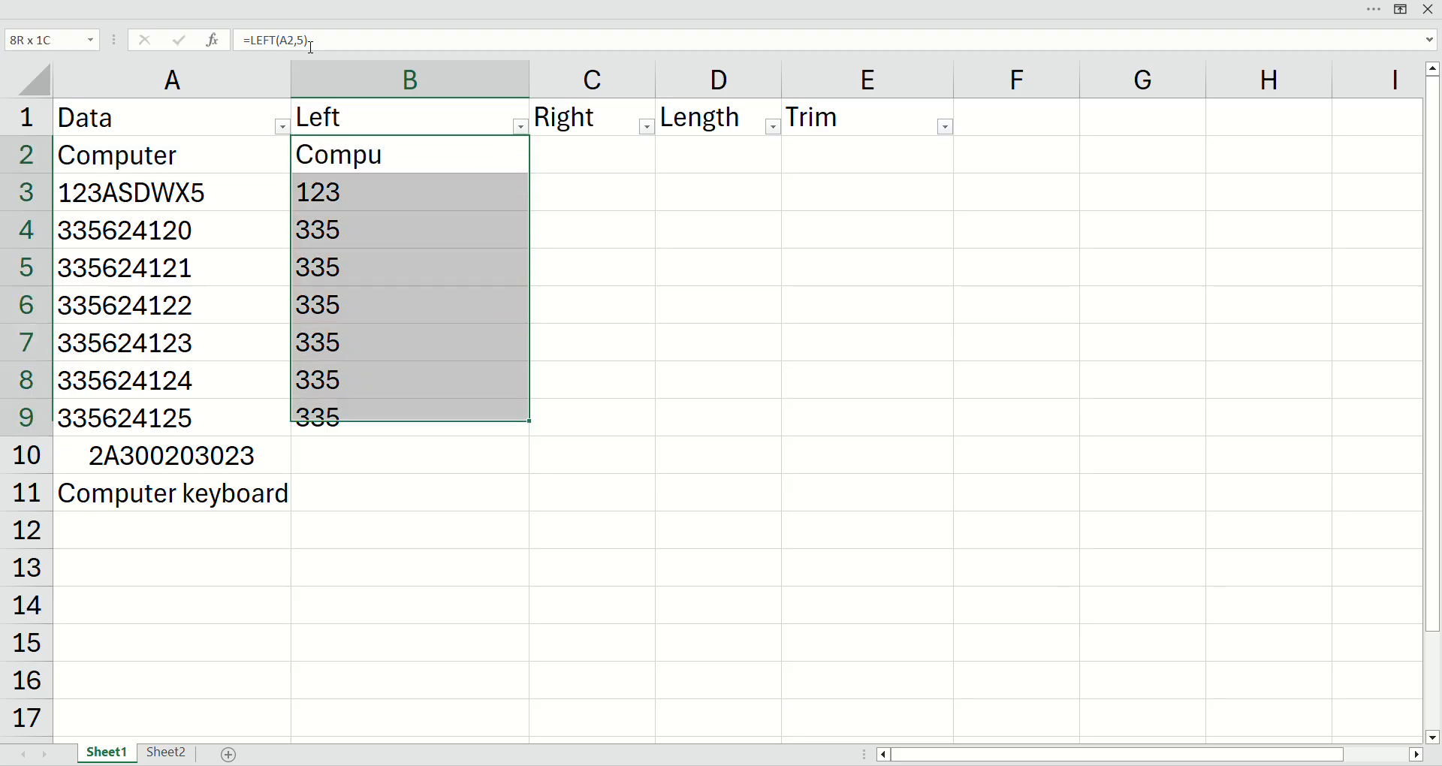
key(ctrl+d)
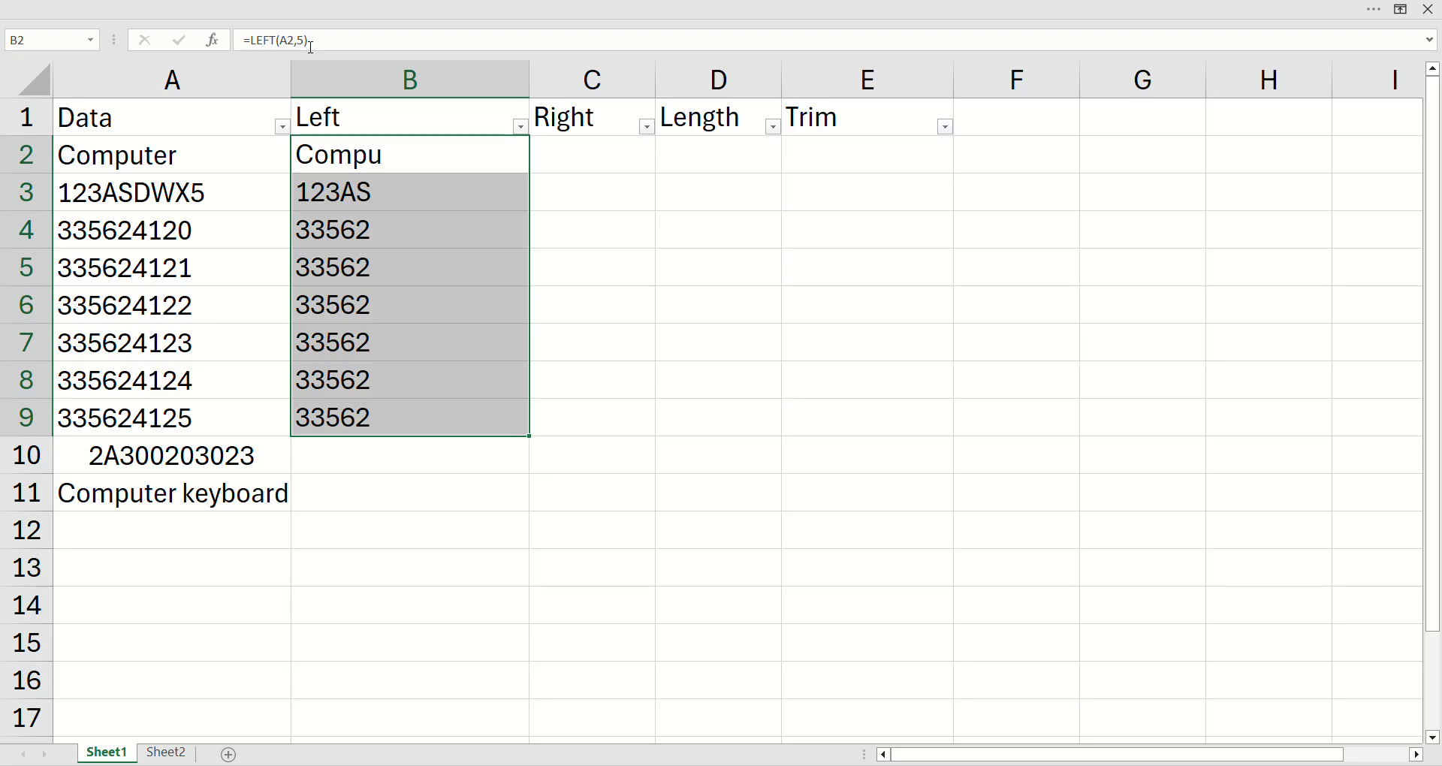
Step: Enter the formula =RIGHT(A2,2) in cell C2 to extract the last two characters of A2
click(550, 162)
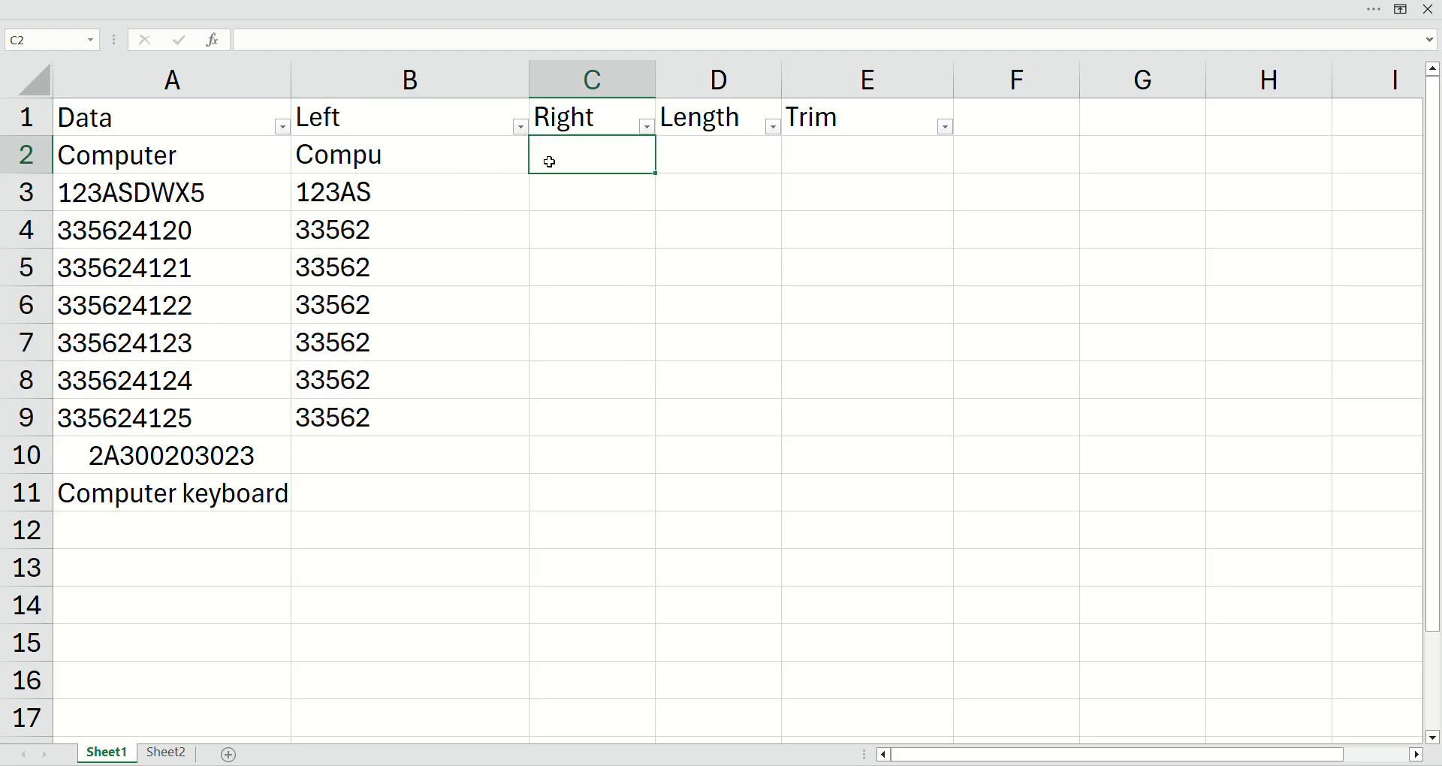
text(=right)
key(Tab)
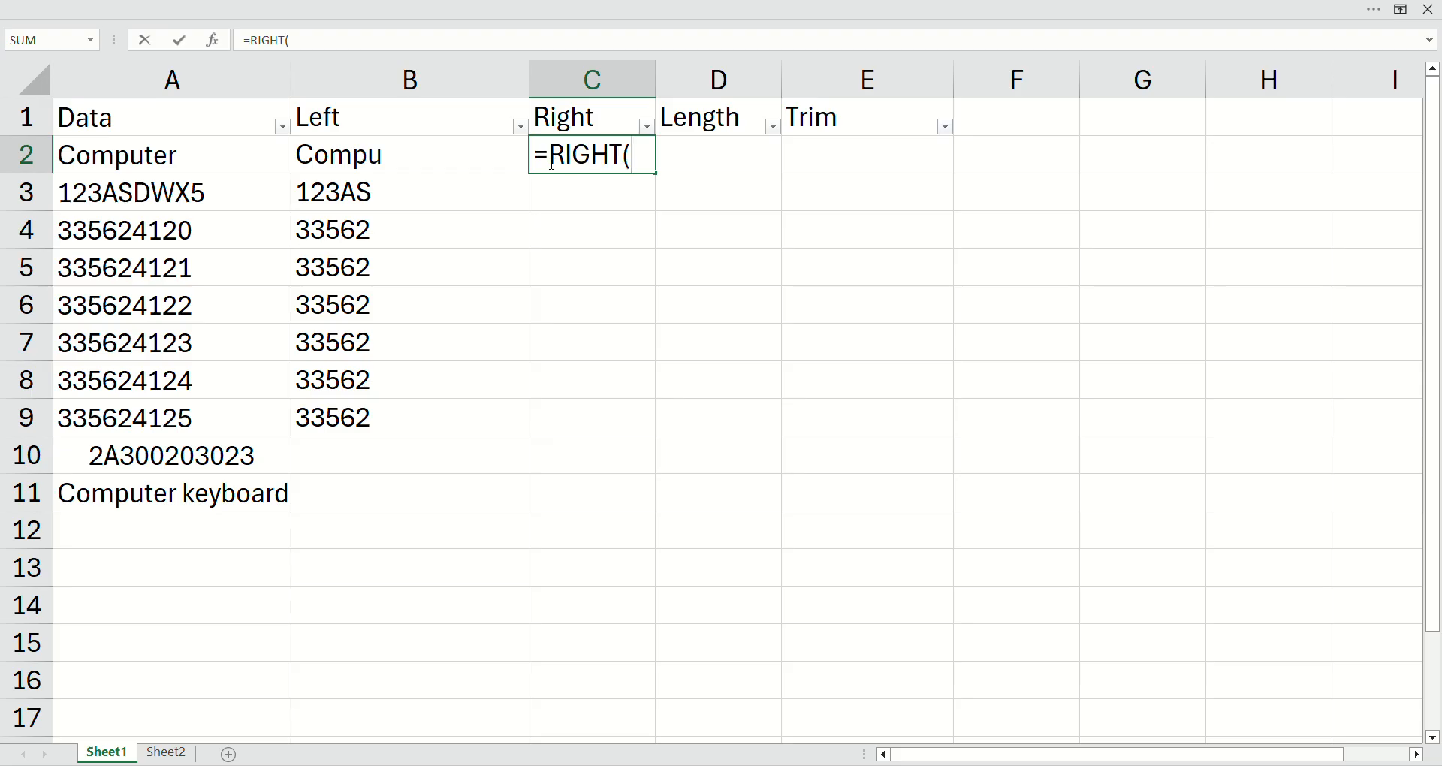
key(Left)
key(Left)
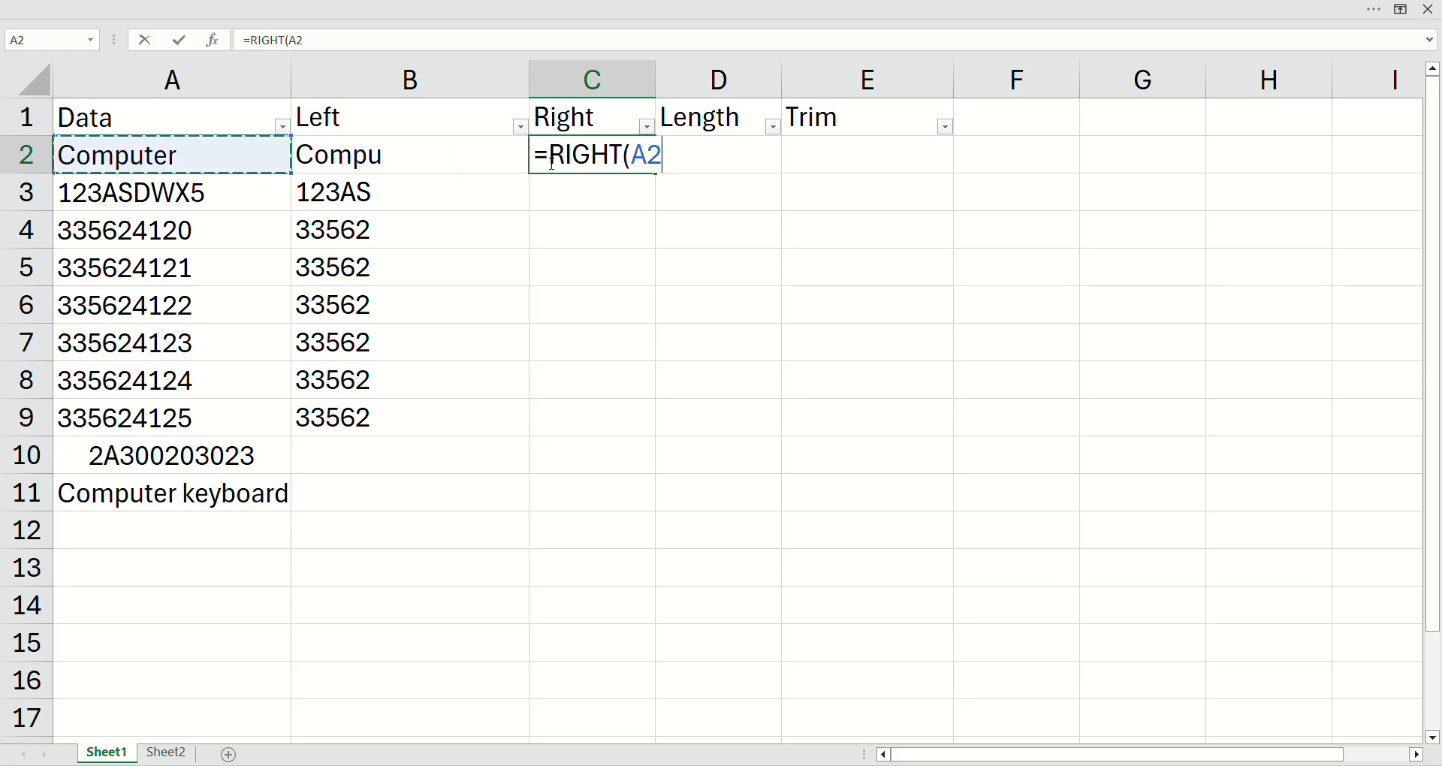
text(,)
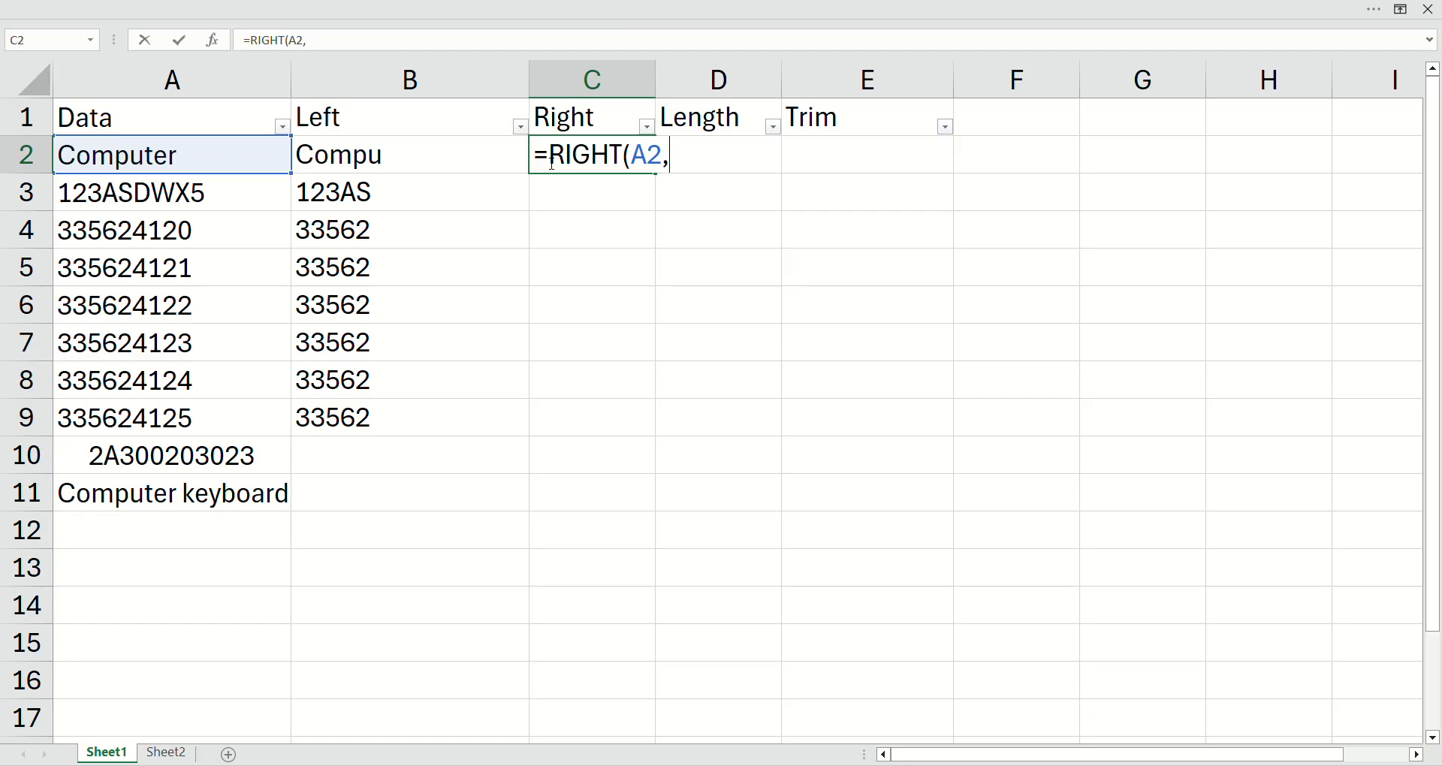
text(2))
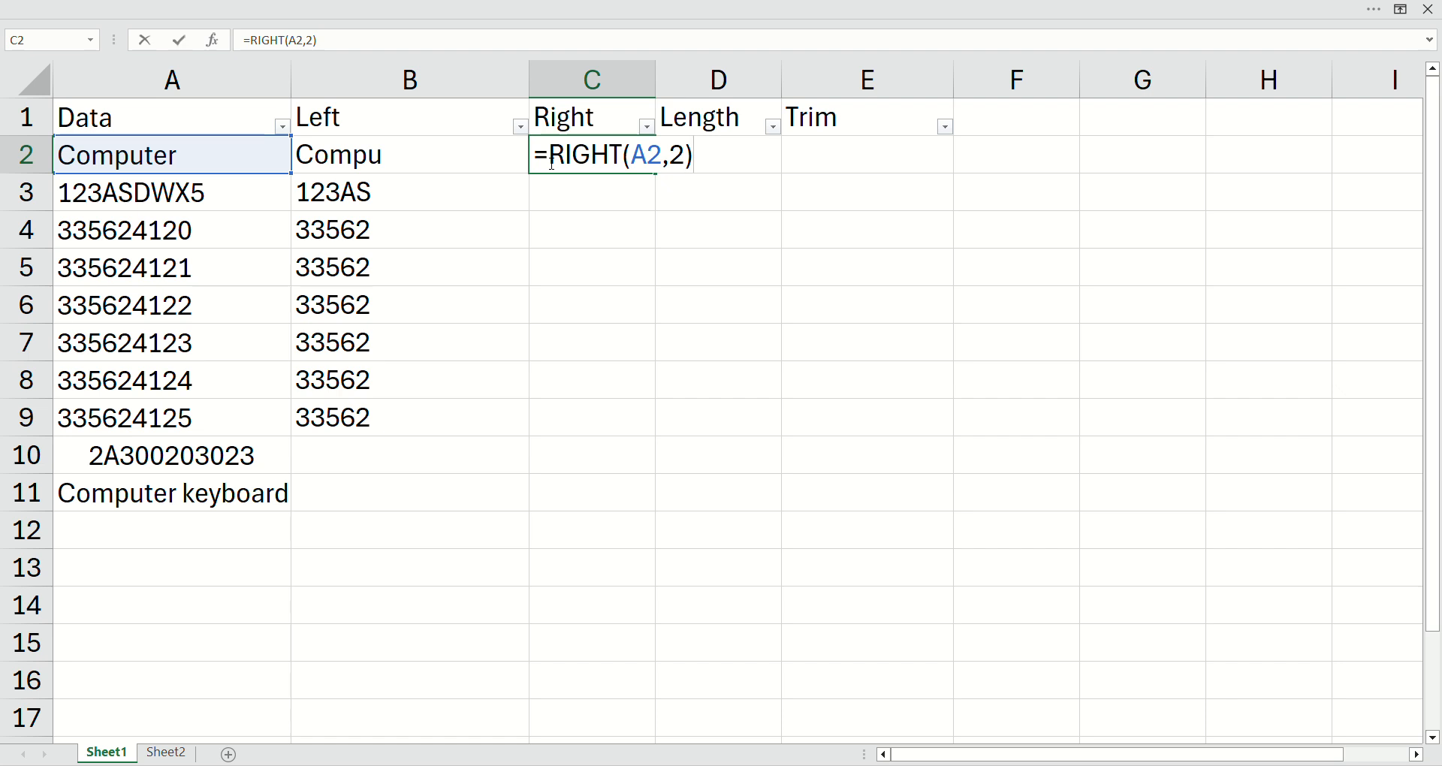
key(Return)
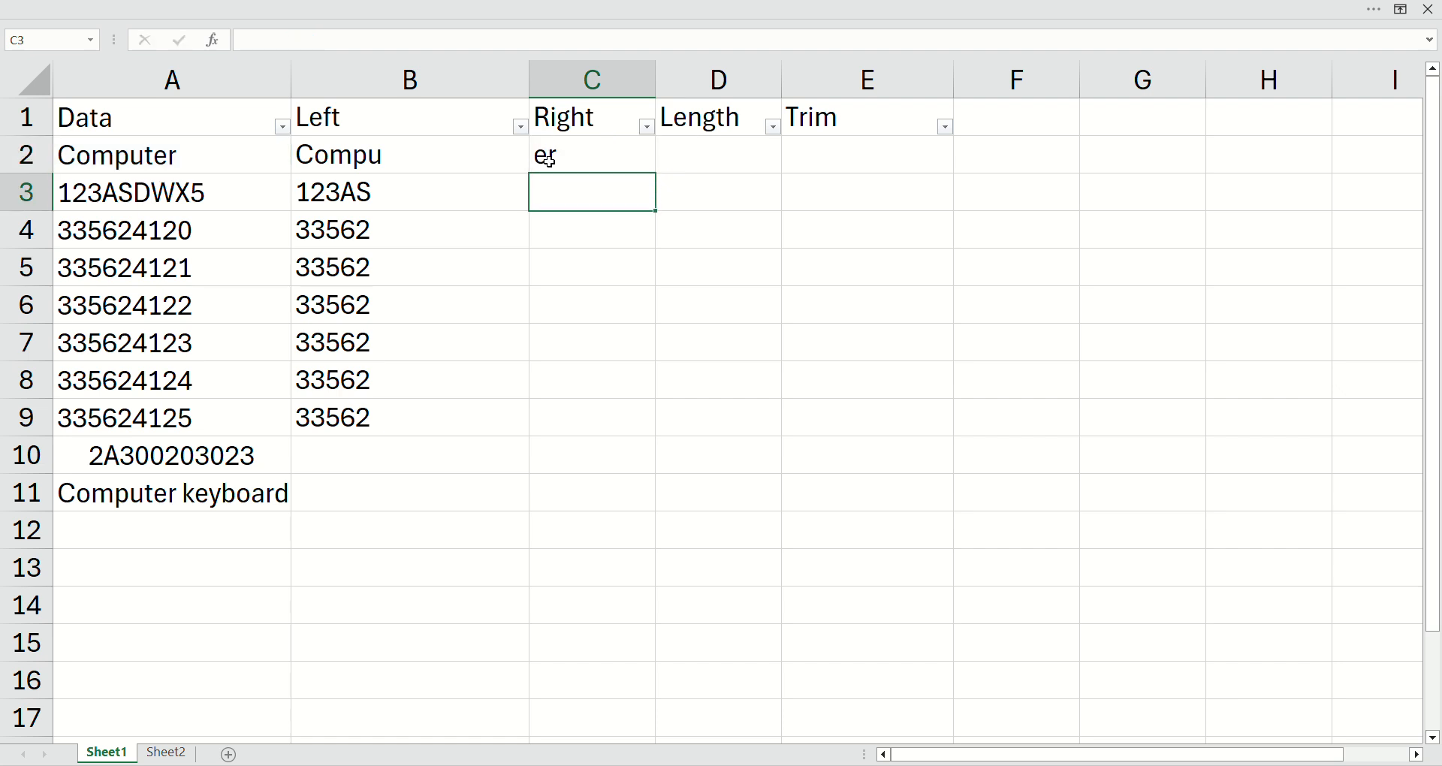
Step: Fill the RIGHT formula from C2 down through C9
click(606, 167)
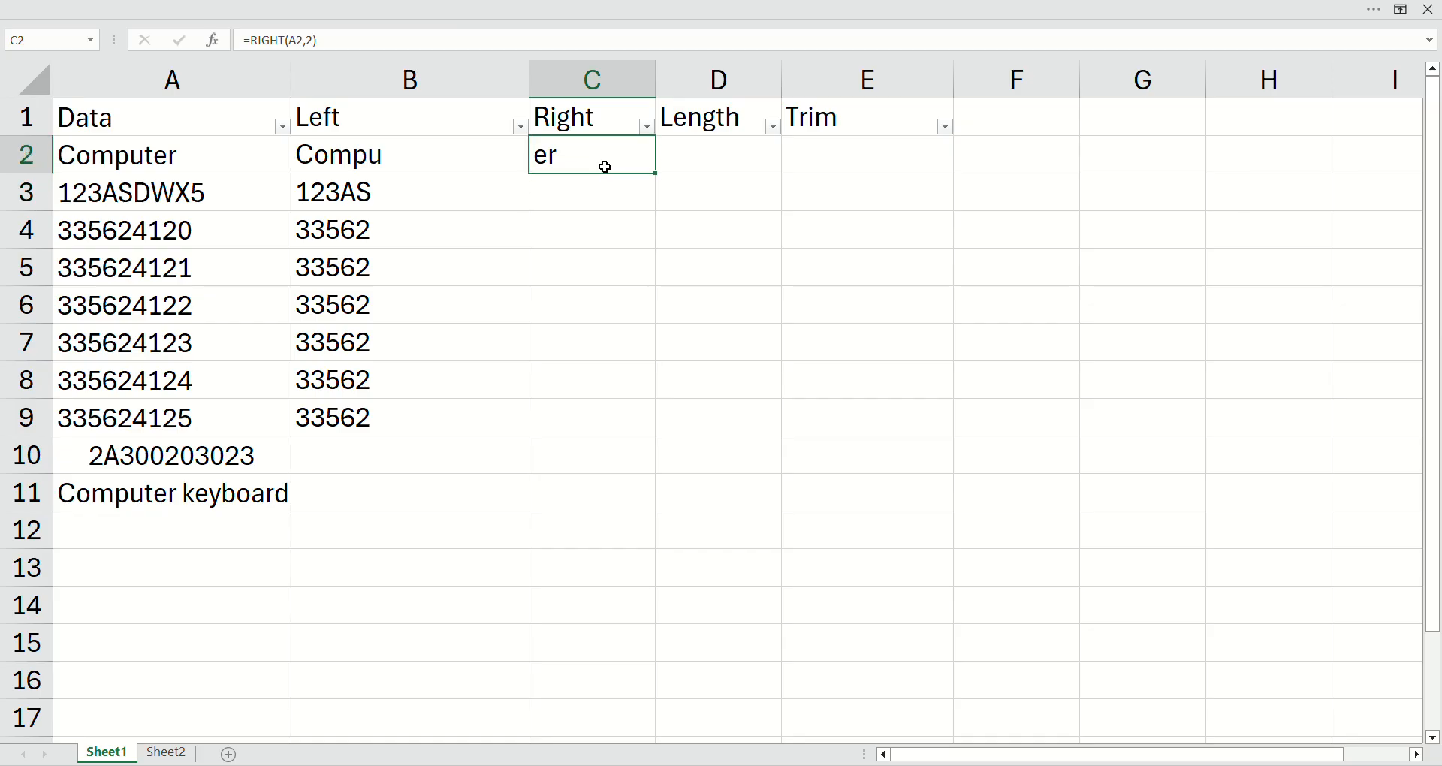
key(shift+Down)
key(shift+Down)
key(shift+Down)
key(shift+Down)
key(shift+Down)
key(shift+Down)
key(shift+Down)
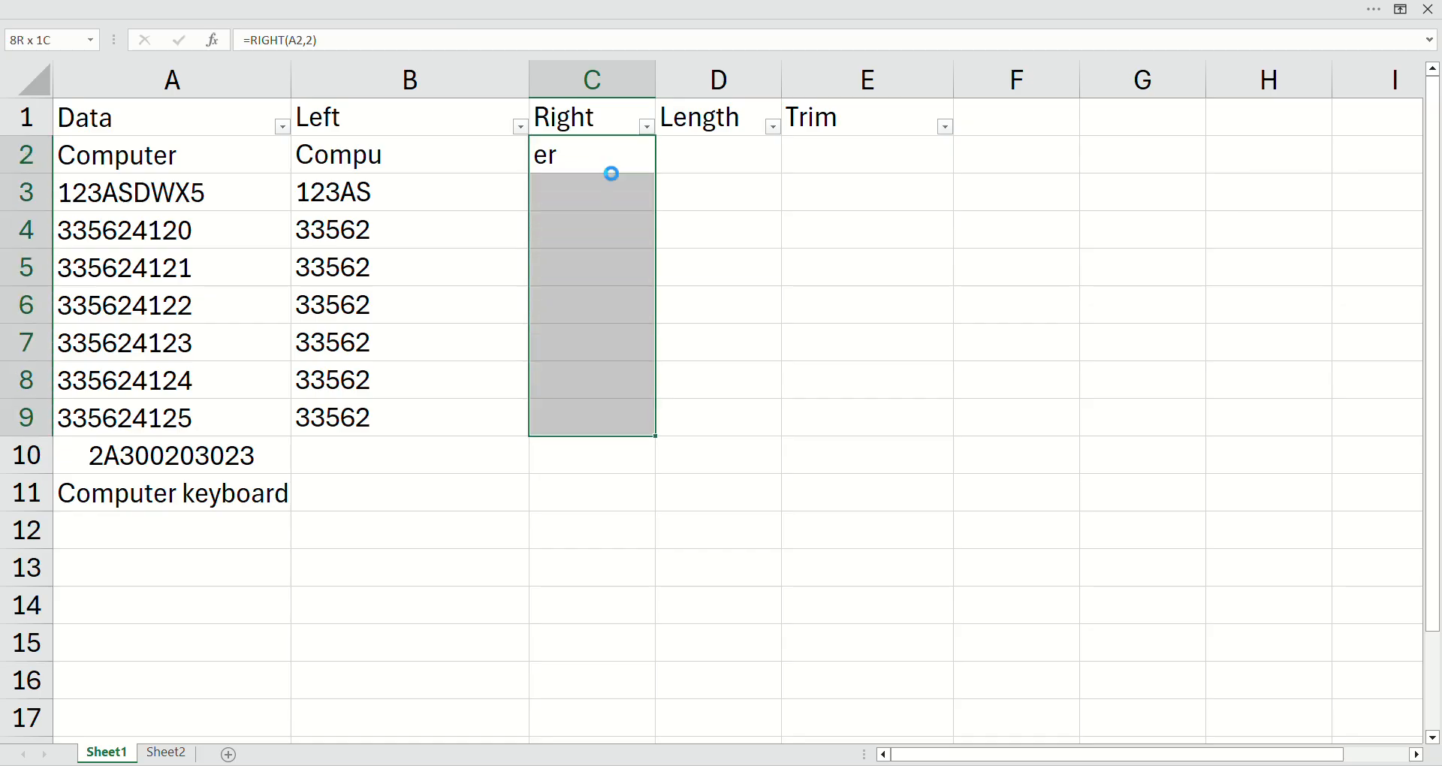
key(ctrl+d)
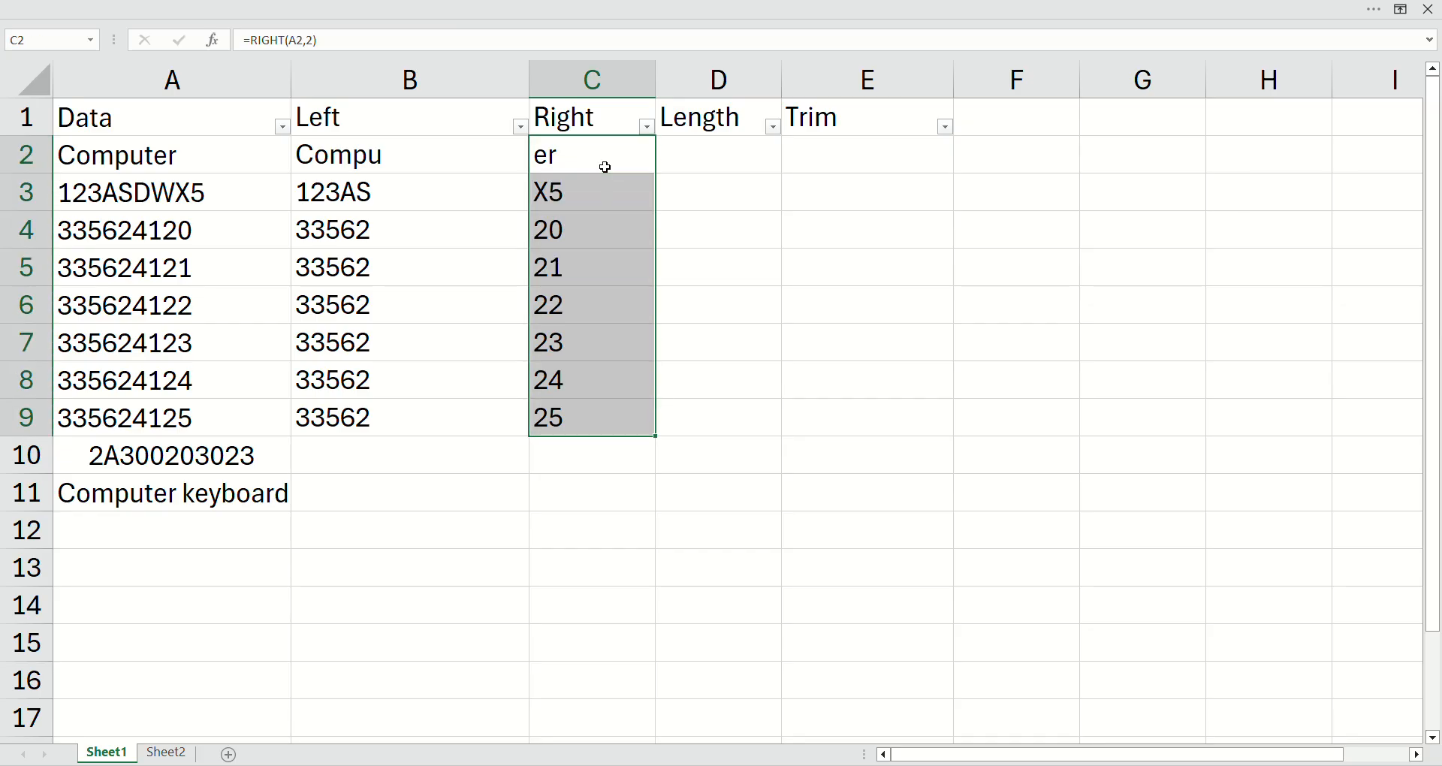
Step: Enter the formula =LEN(A2) in cell D2 to count the characters of A2
click(693, 172)
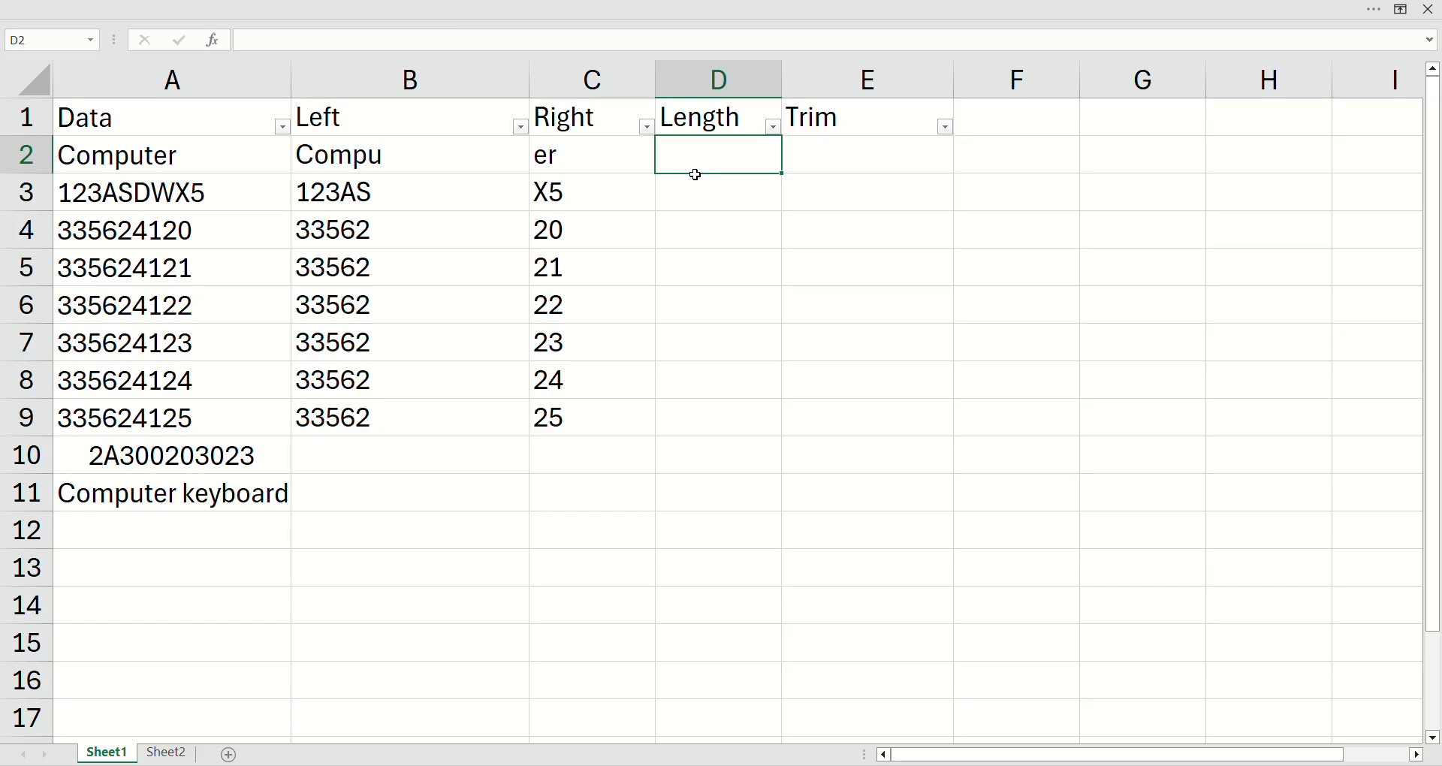
text(=len)
key(Tab)
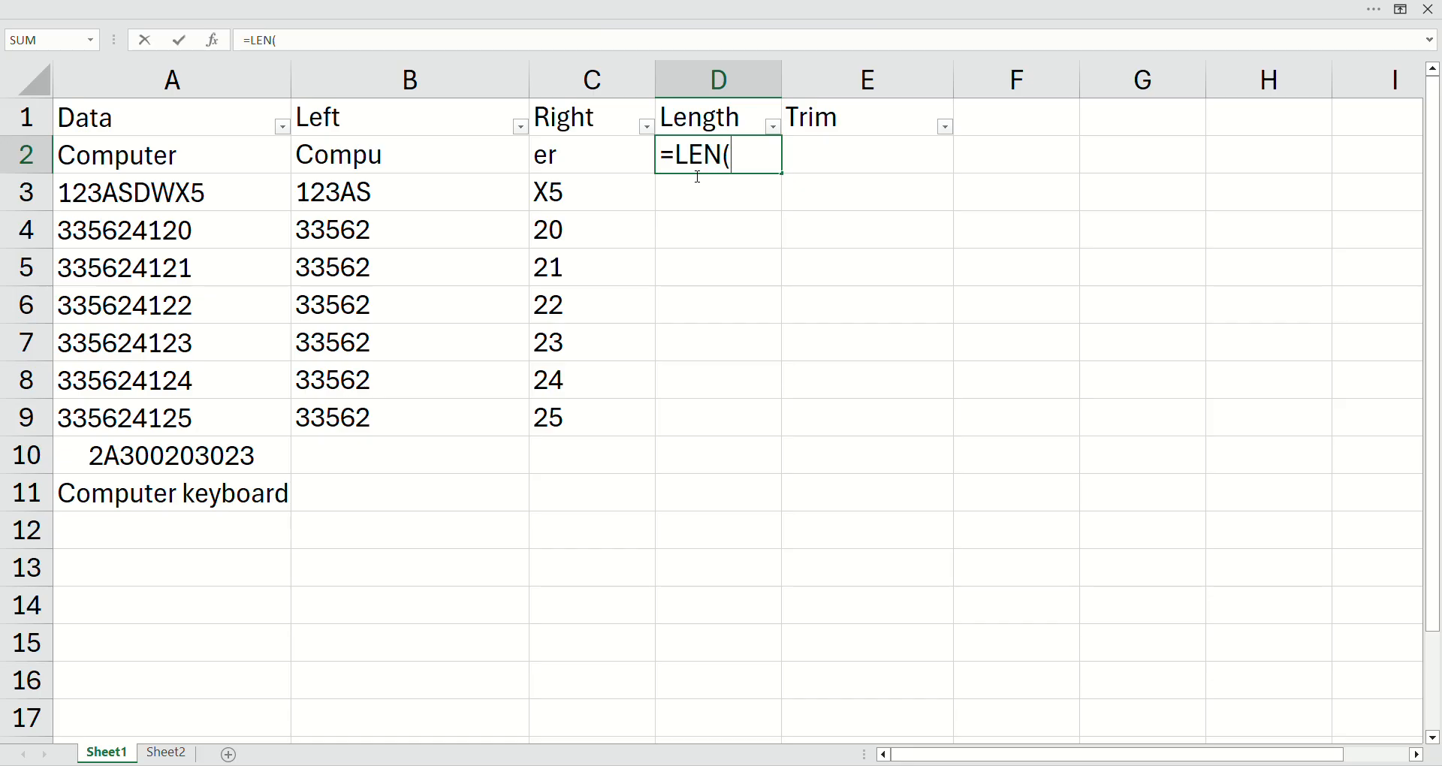
key(Left)
key(Left)
key(Left)
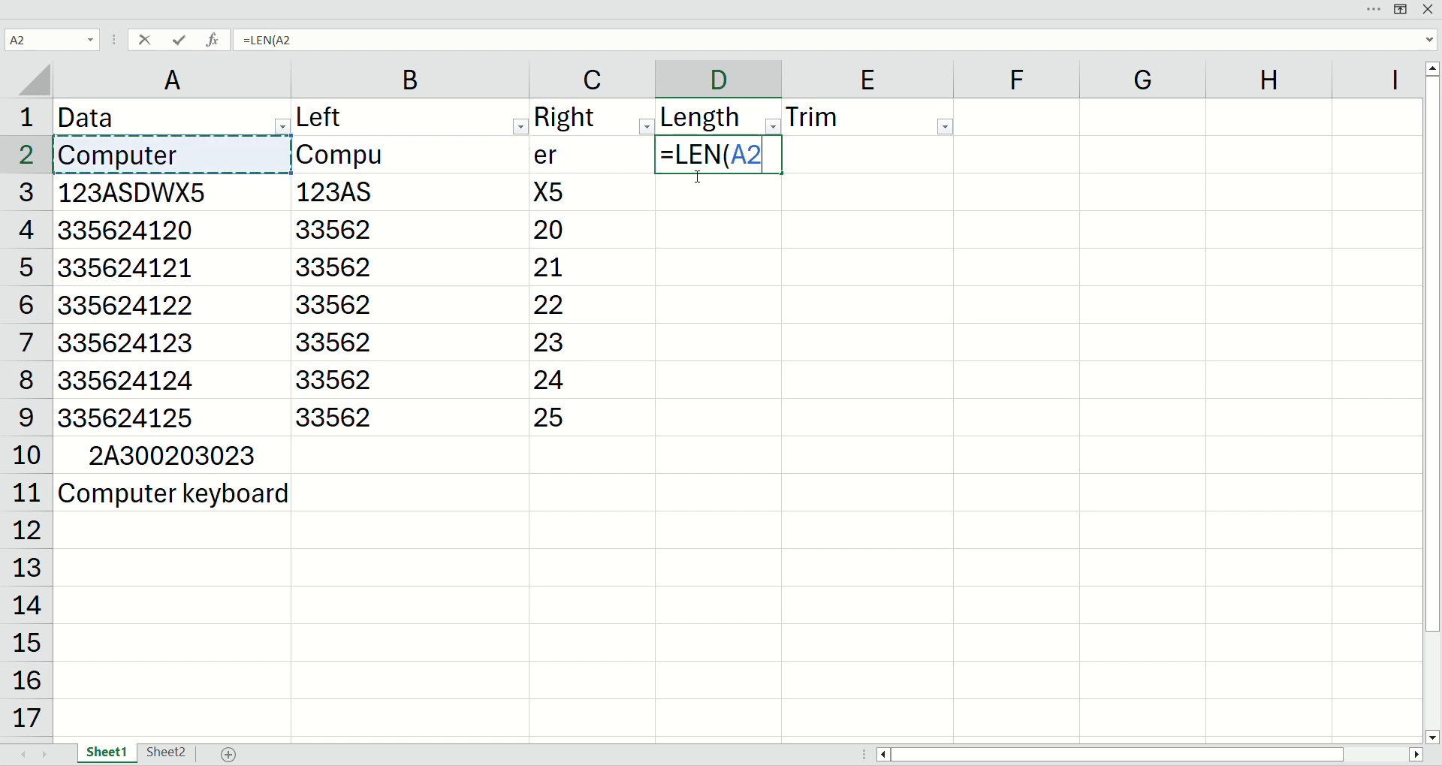
text())
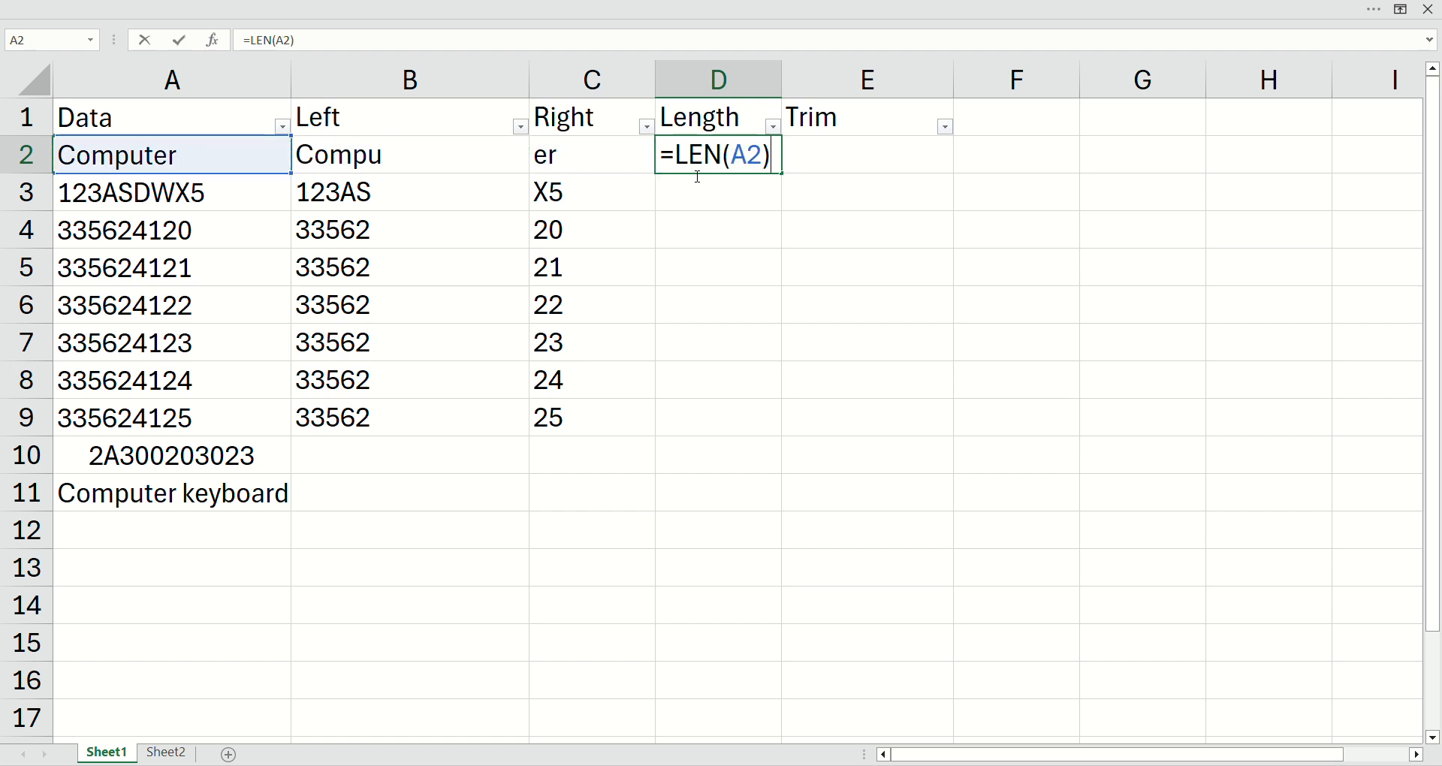
key(Return)
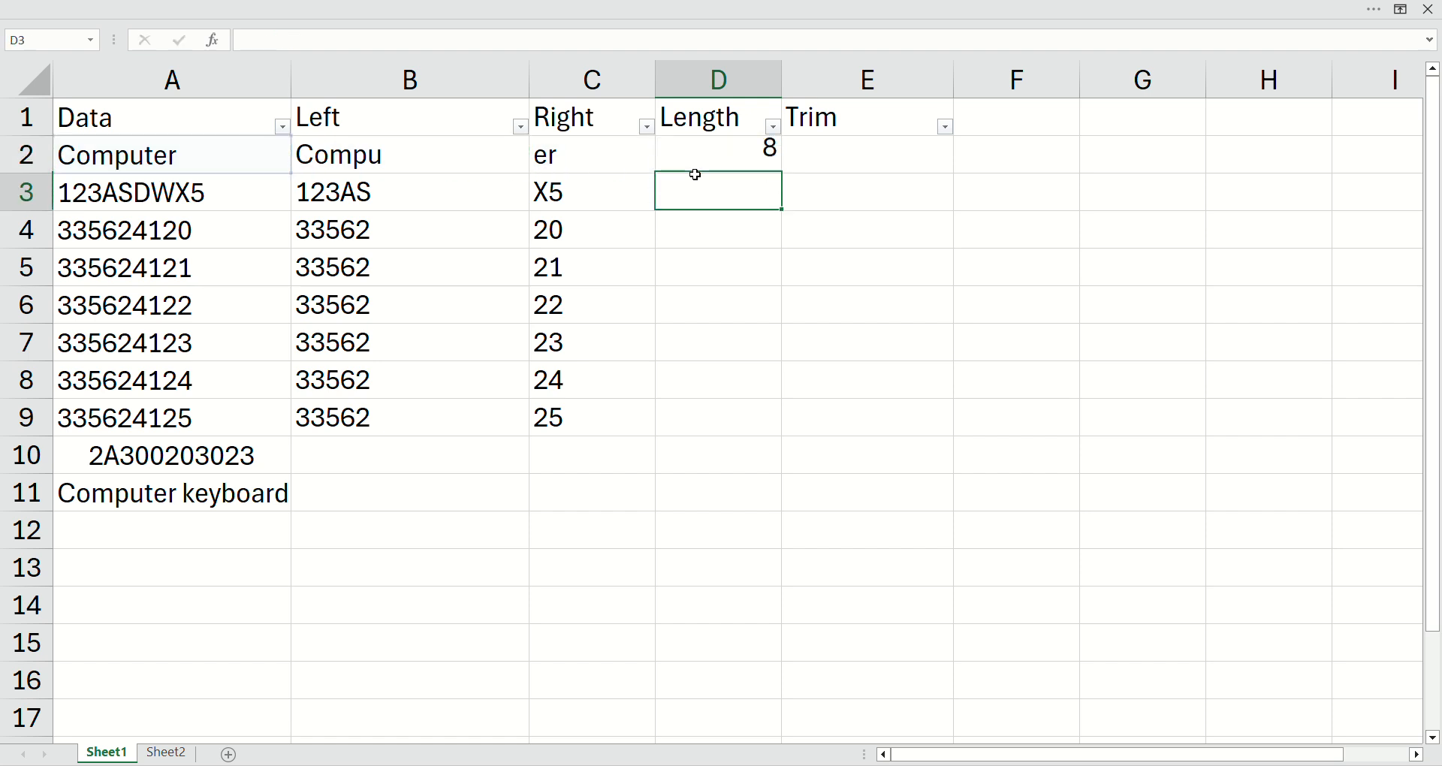
Step: Fill the LEN formula from D2 down through D9
key(Up)
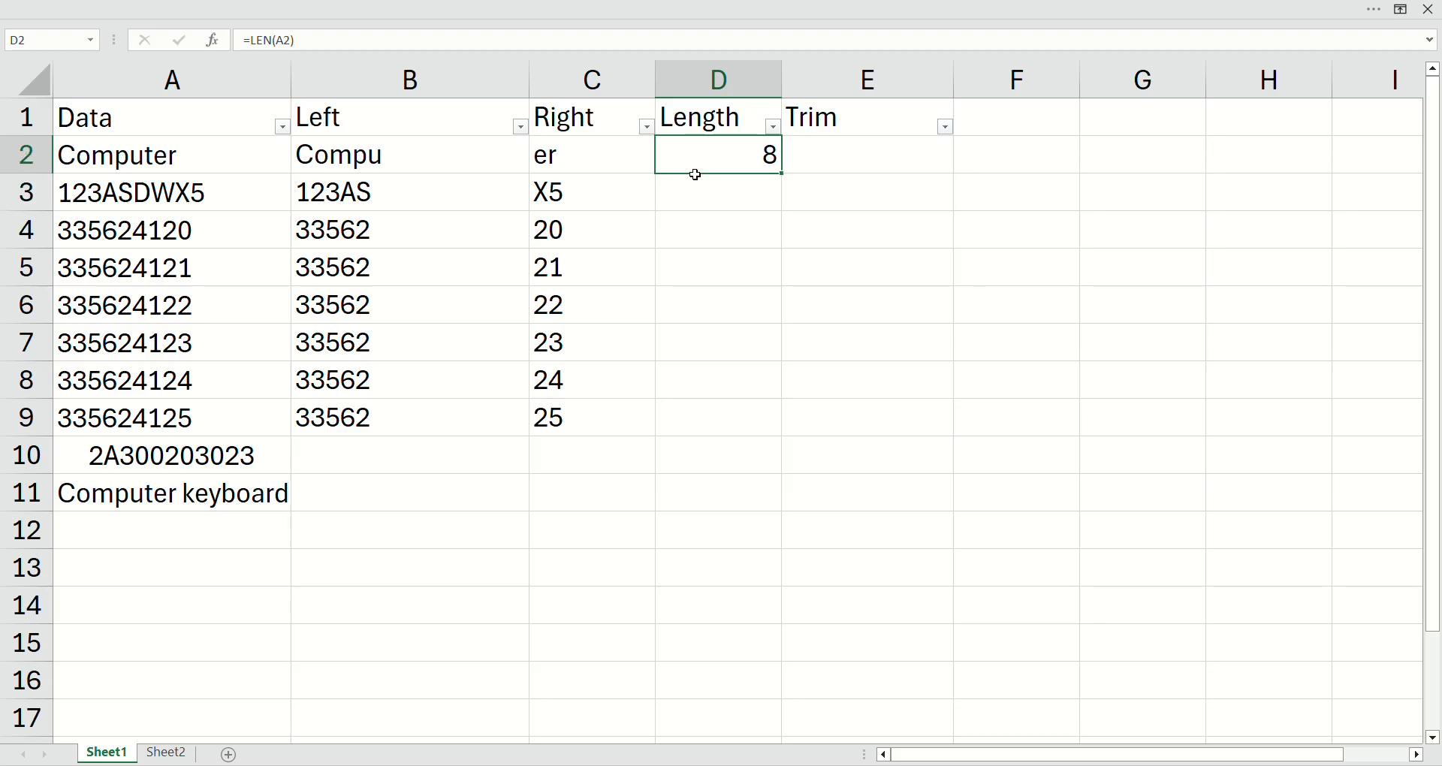
key(shift+Down)
key(shift+Down)
key(shift+Down)
key(shift+Down)
key(shift+Down)
key(shift+Down)
key(shift+Down)
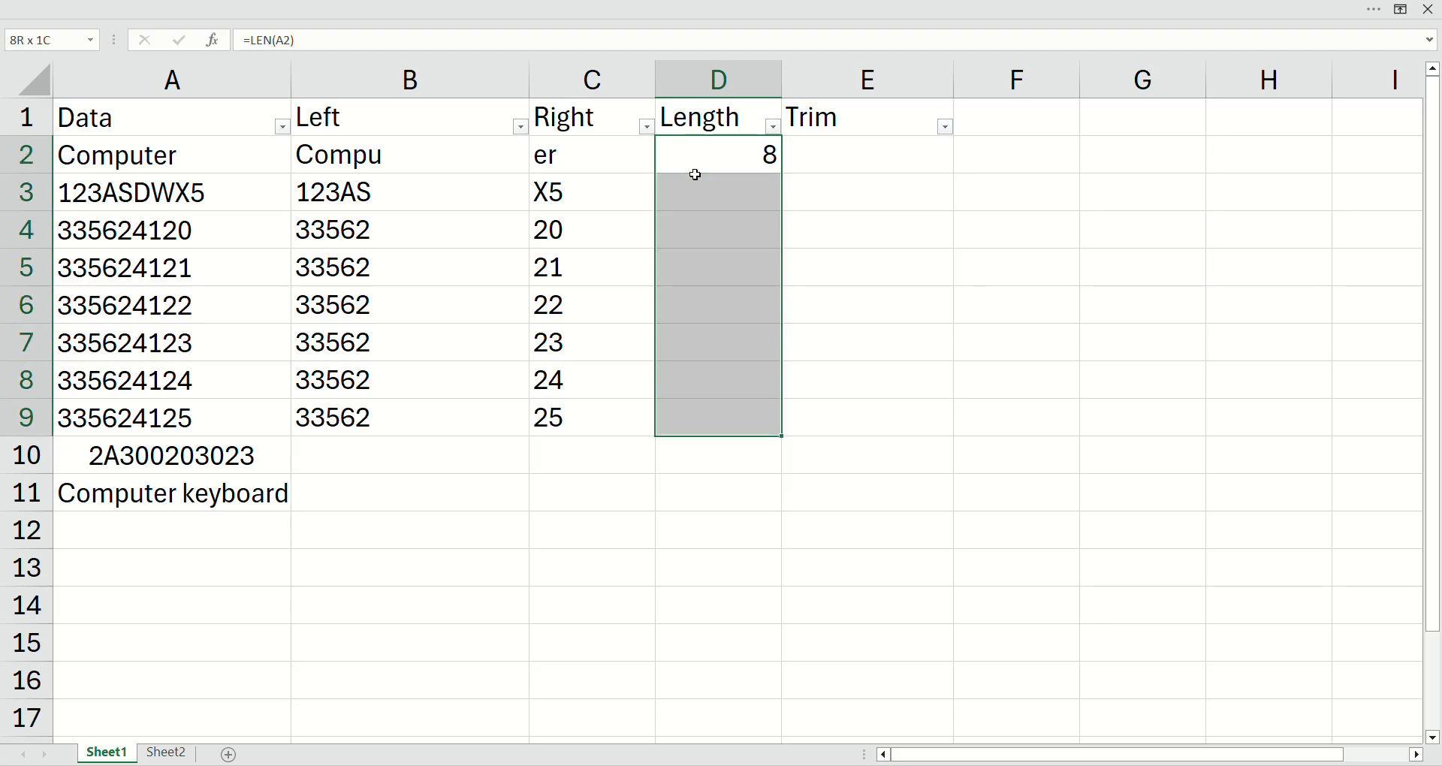
key(ctrl+d)
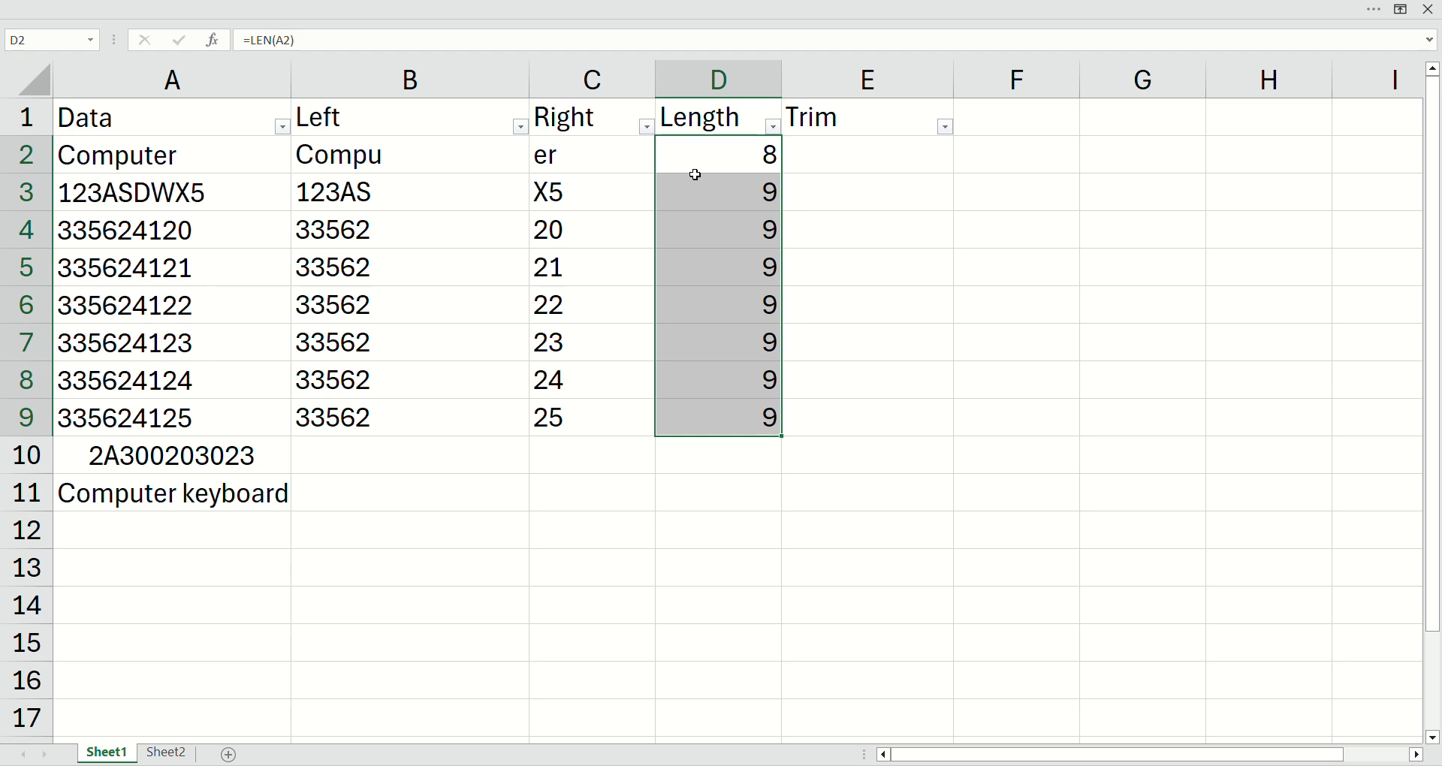
Step: Enter the formula =LEFT(A10,5) in cell B10 to extract the first five characters of A10
click(421, 457)
click(50, 458)
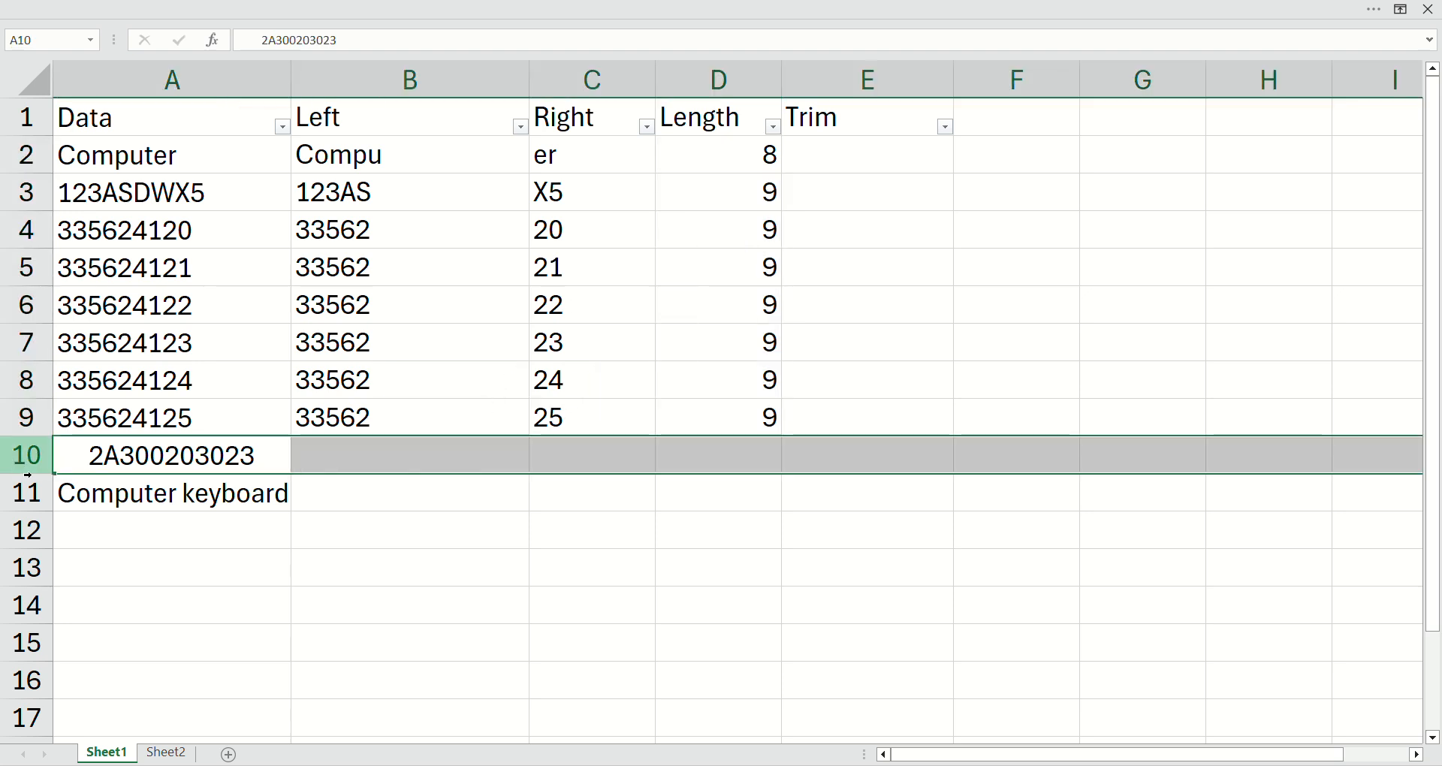
click(347, 465)
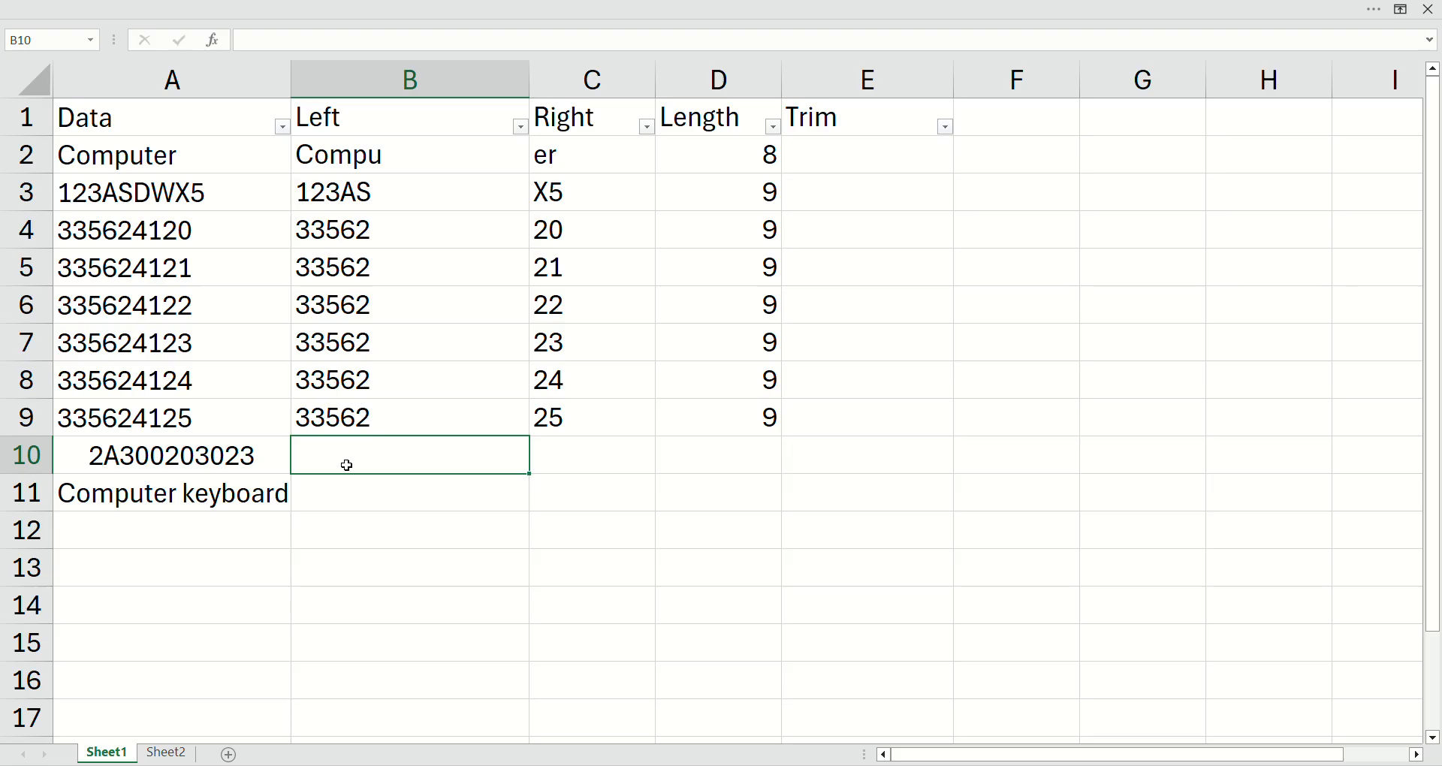
text(=)
text(t)
key(Tab)
key(Left)
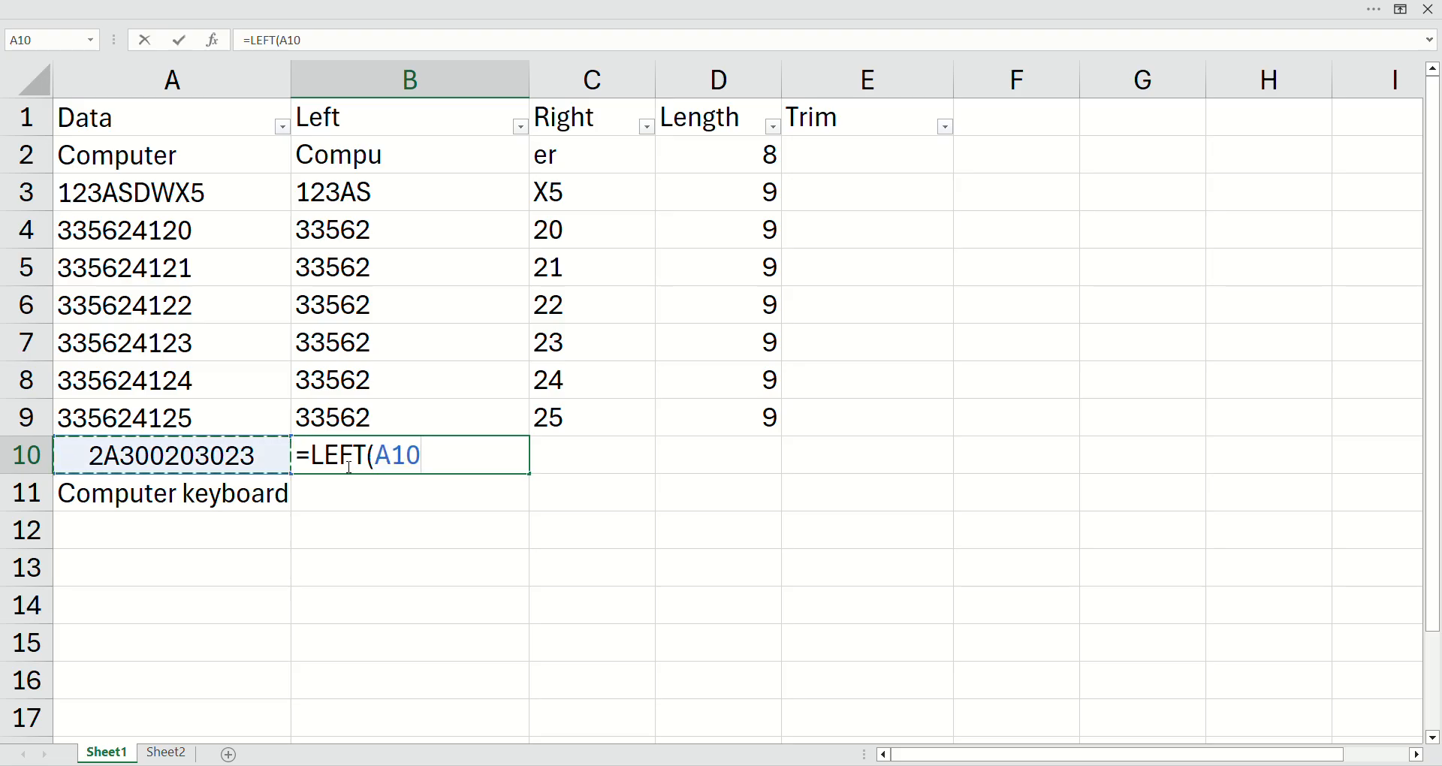
text(,5))
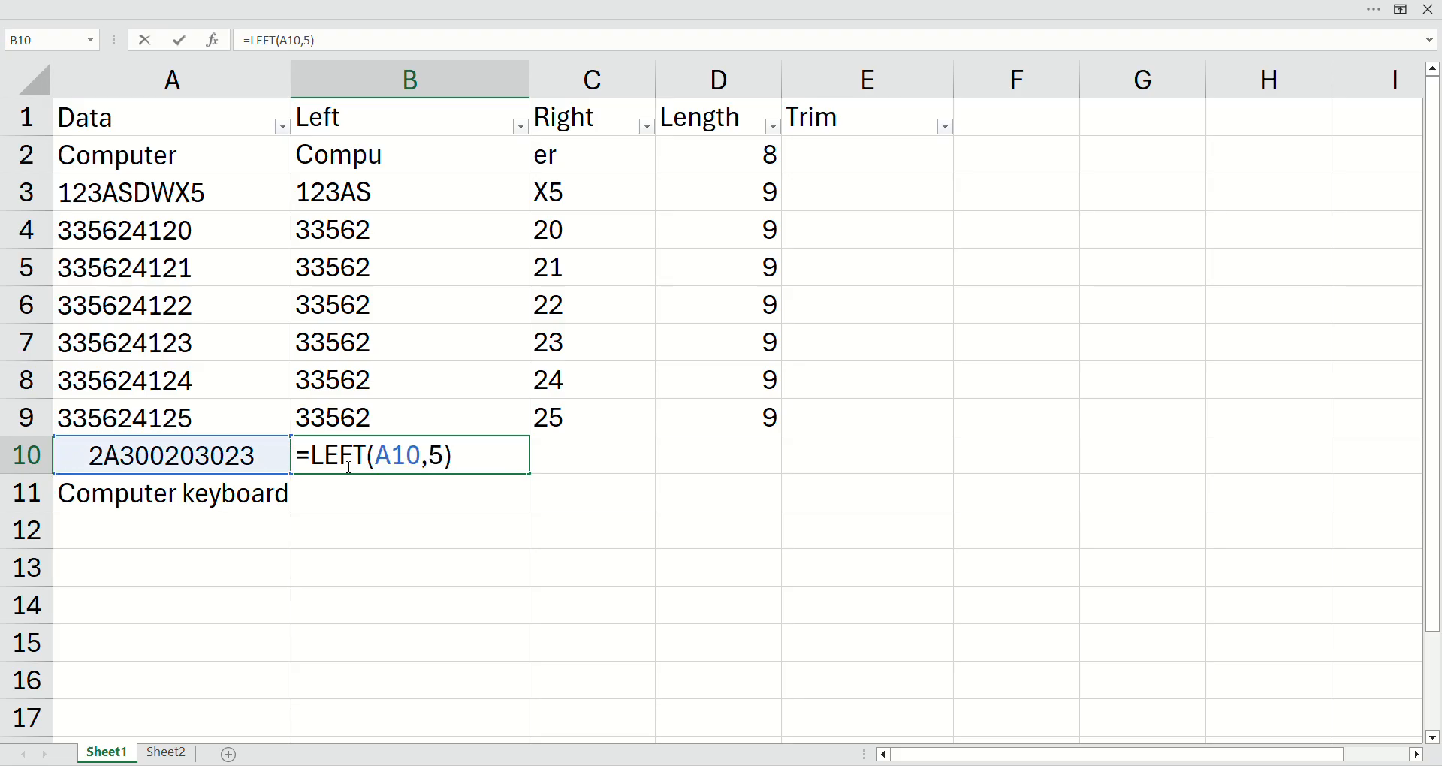
key(Return)
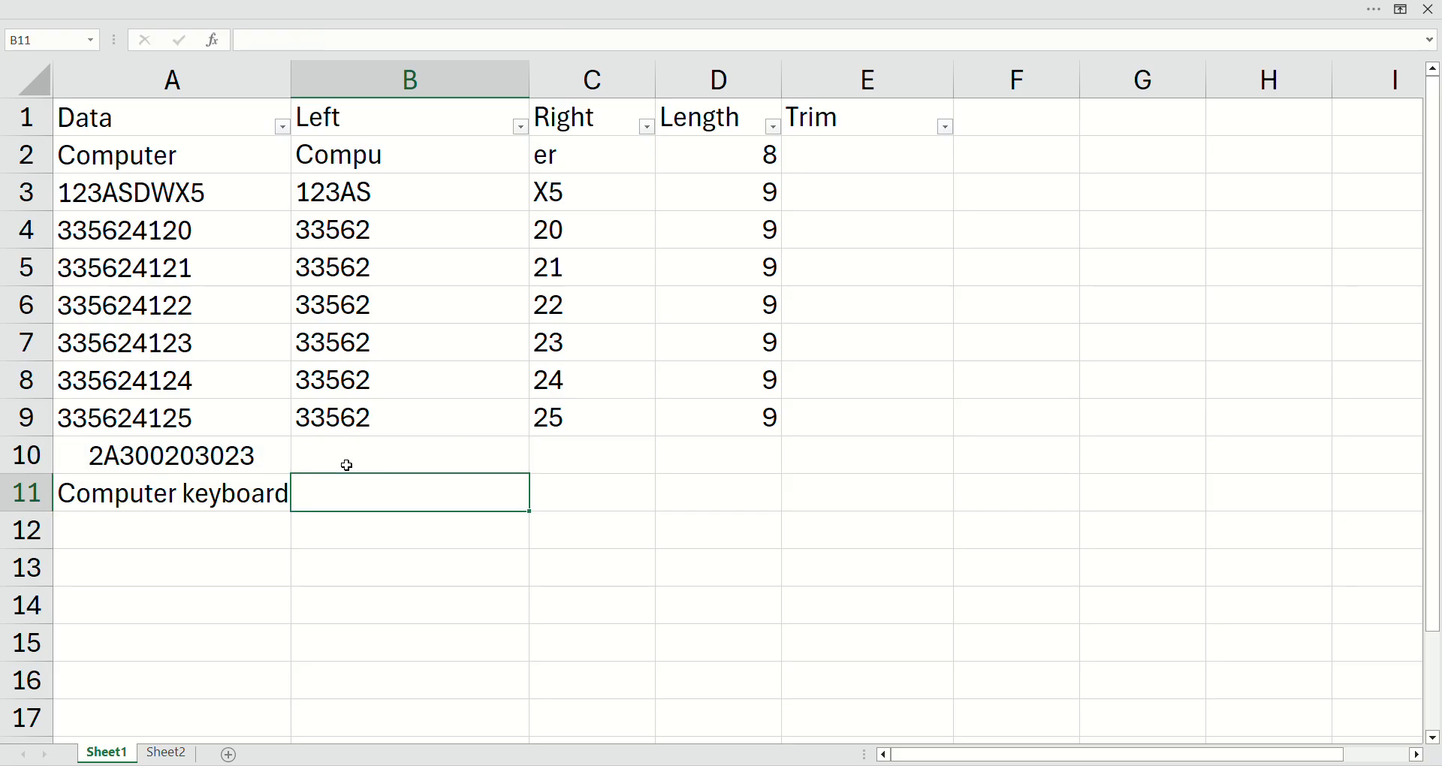
Step: Check the leading spaces in cell A10 and fill the LEN formula from D9 down into D10
click(98, 465)
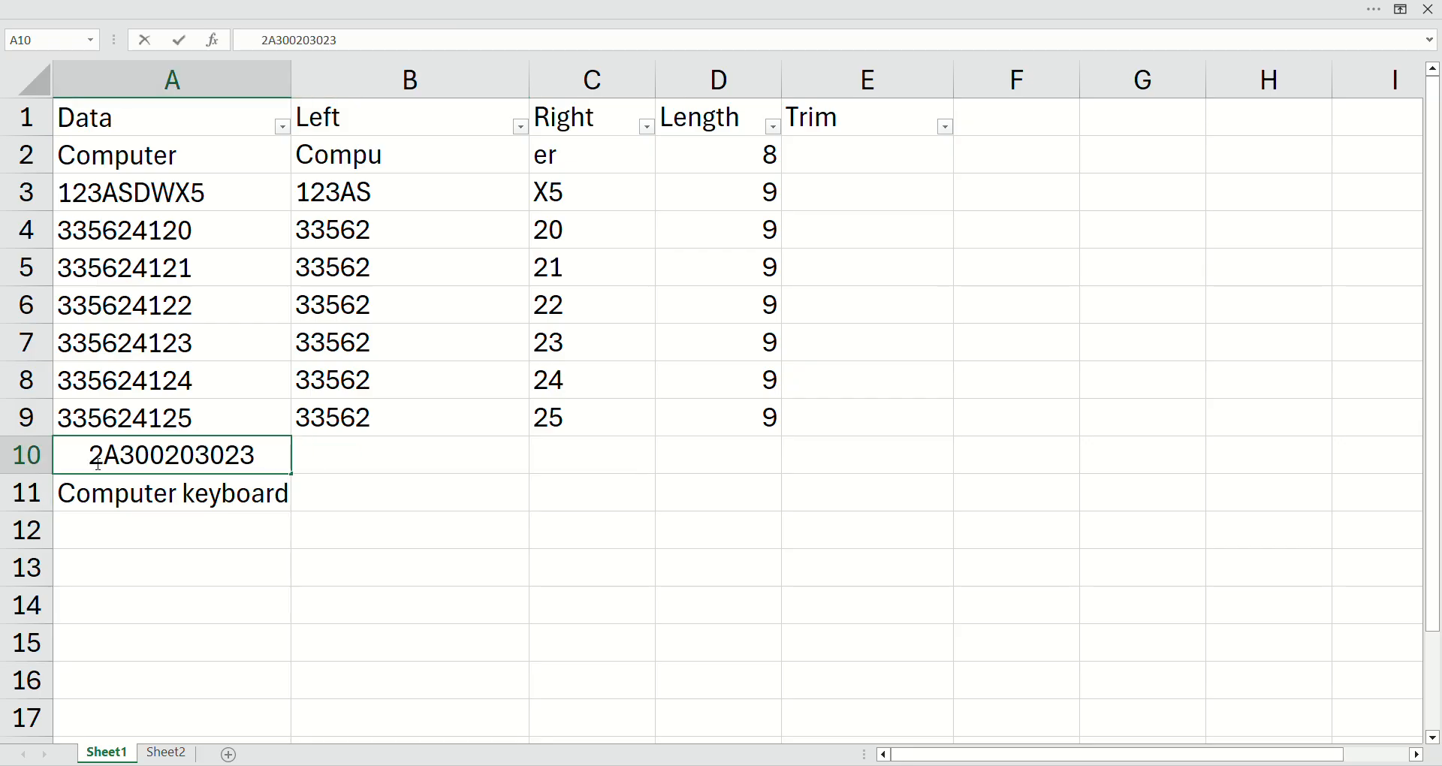
key(shift+Left)
key(shift+Left)
key(shift+Left)
key(shift+Left)
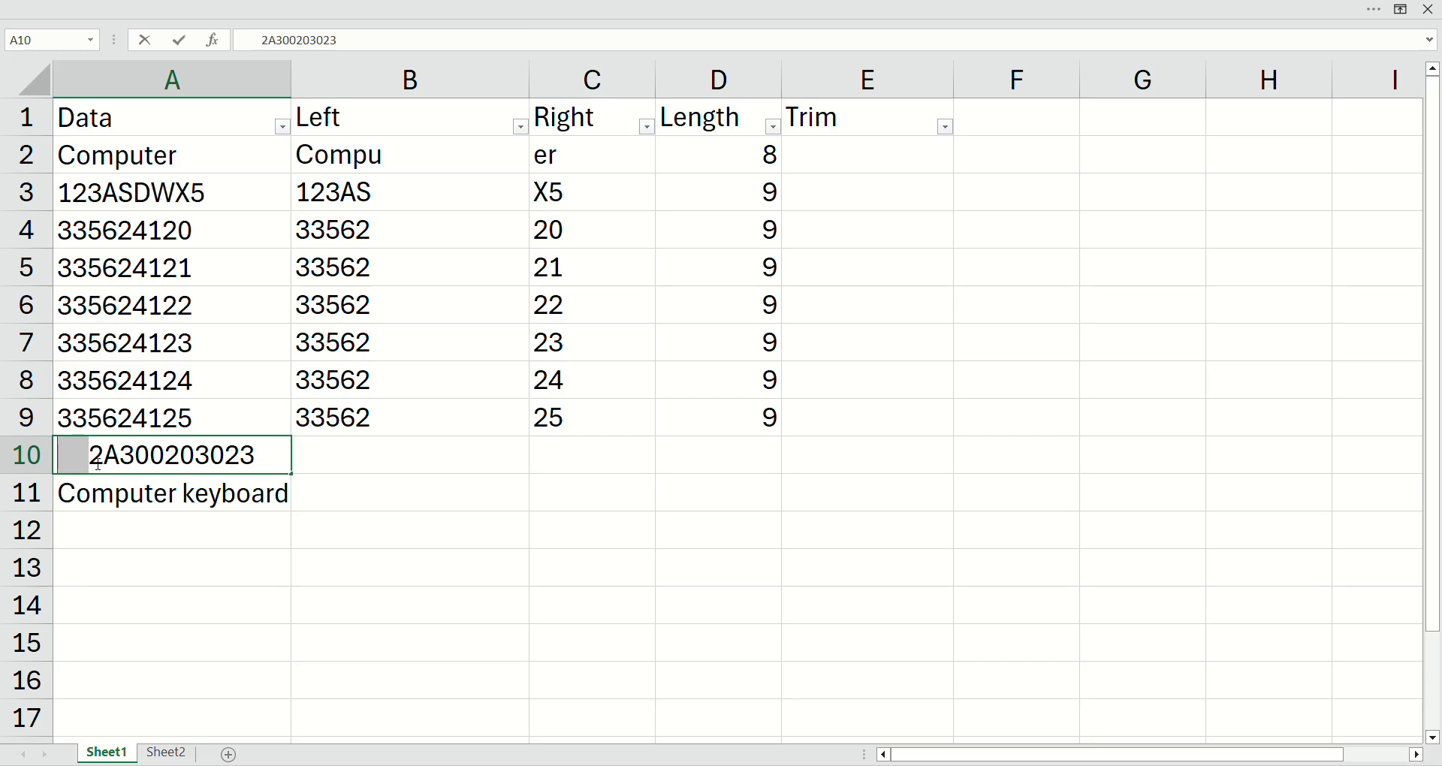
key(Escape)
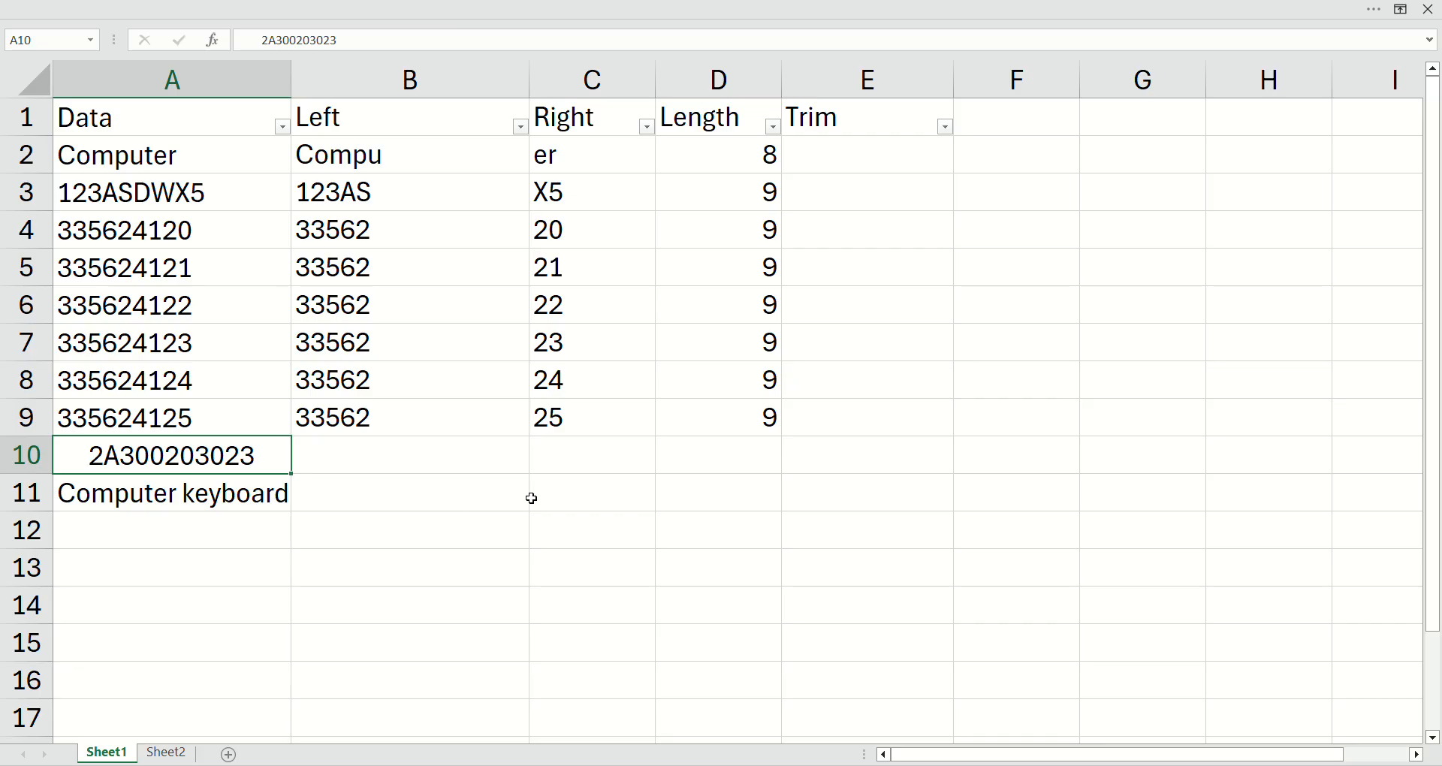
click(722, 469)
key(ctrl+d)
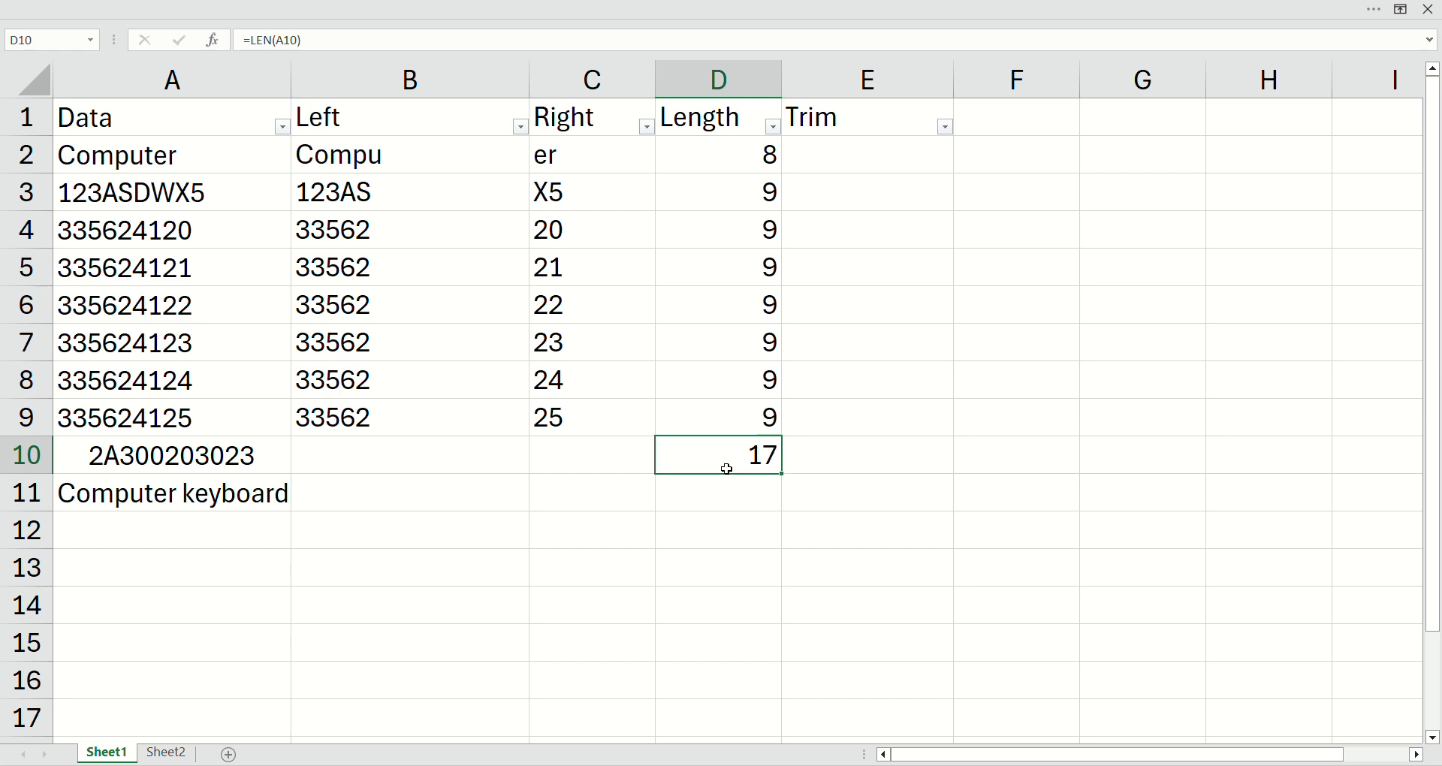
Step: Enter the formula =TRIM(A10) in cell E10 to remove the extra spaces from A10
click(838, 168)
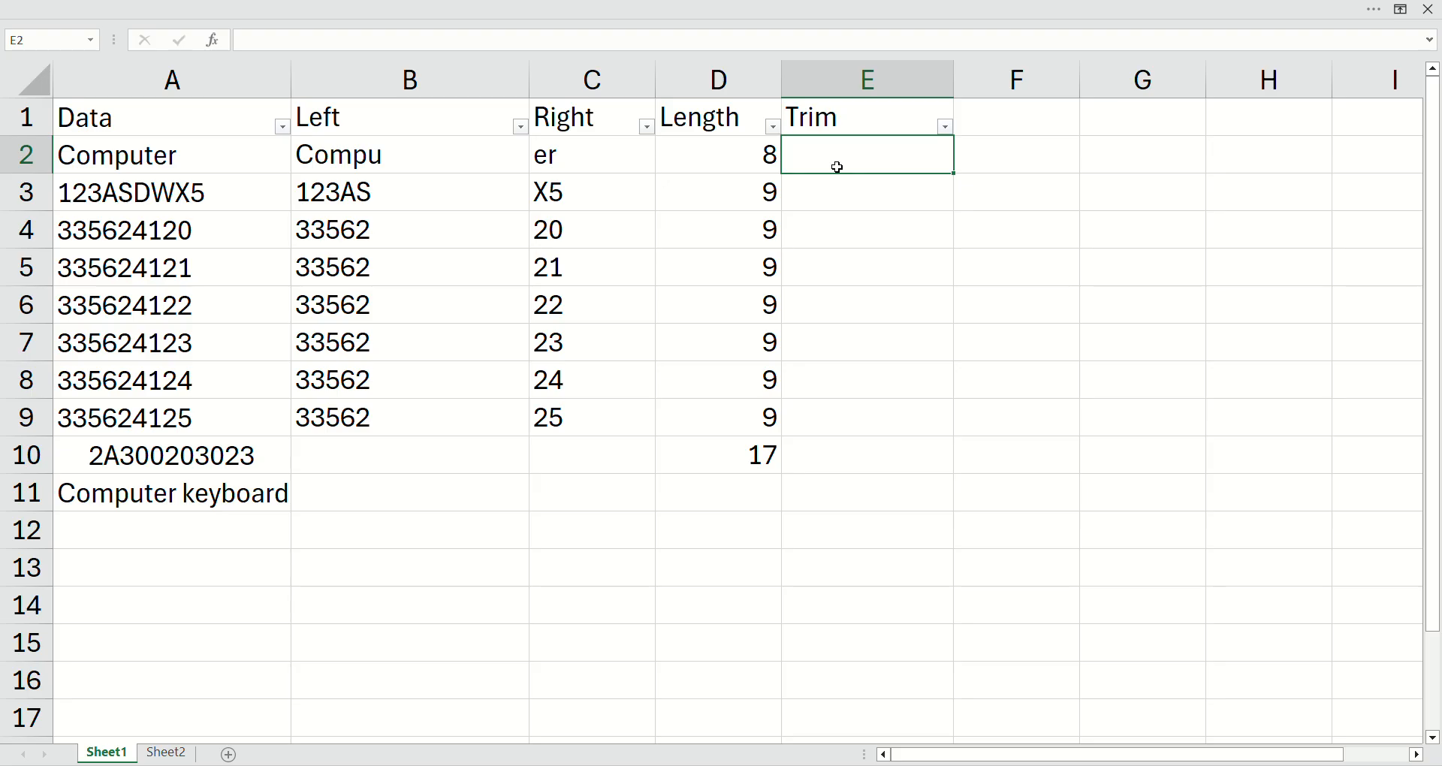
click(840, 452)
text(=trim)
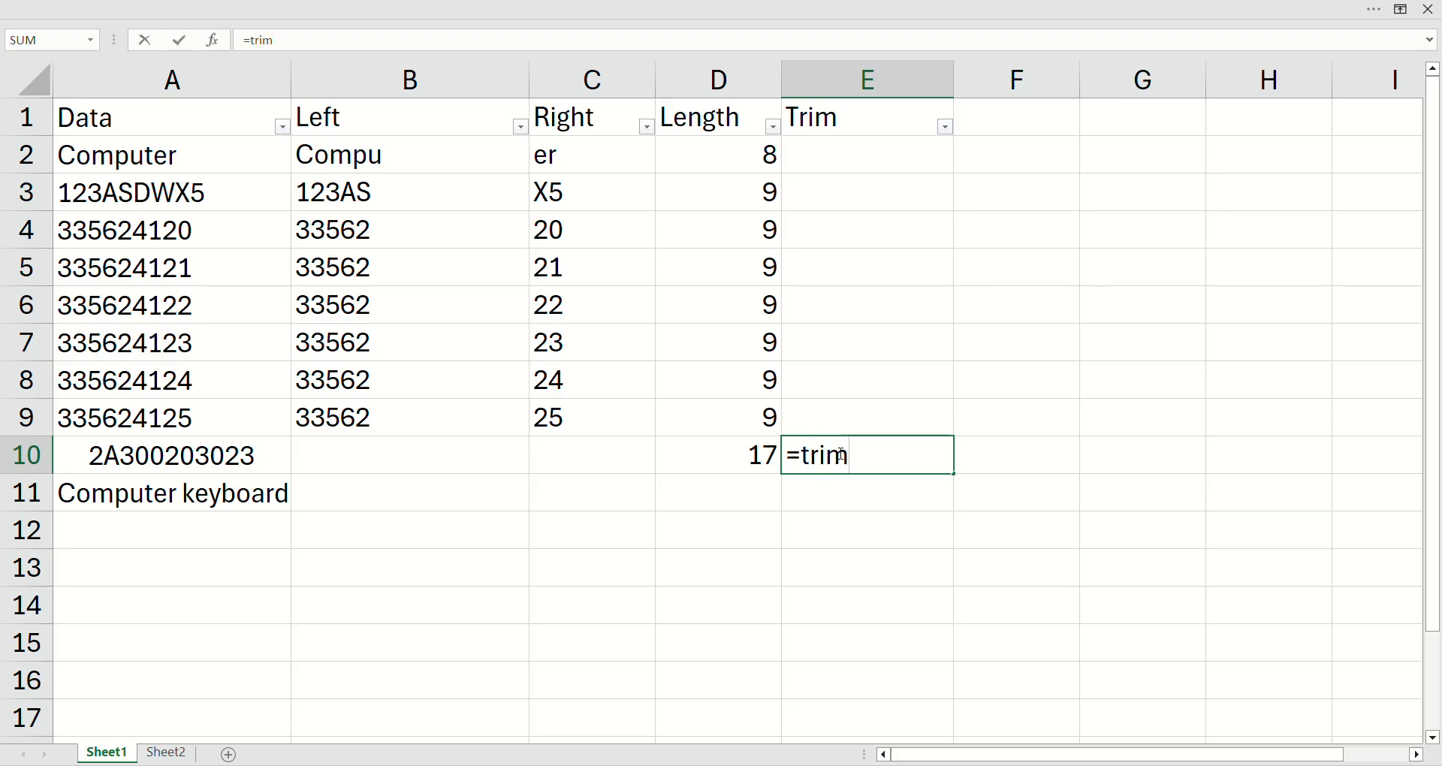
key(Tab)
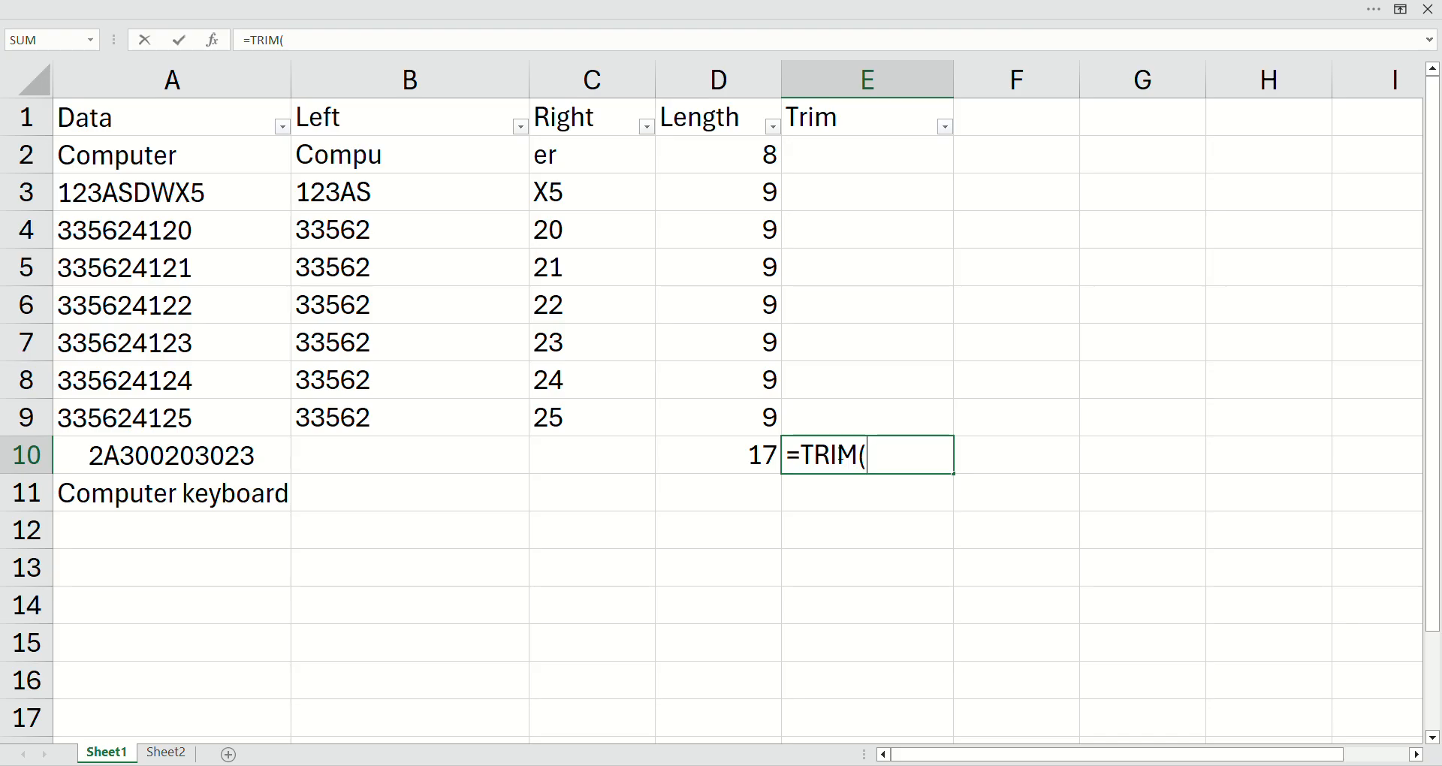
key(ctrl+Left)
key(ctrl+Left)
text())
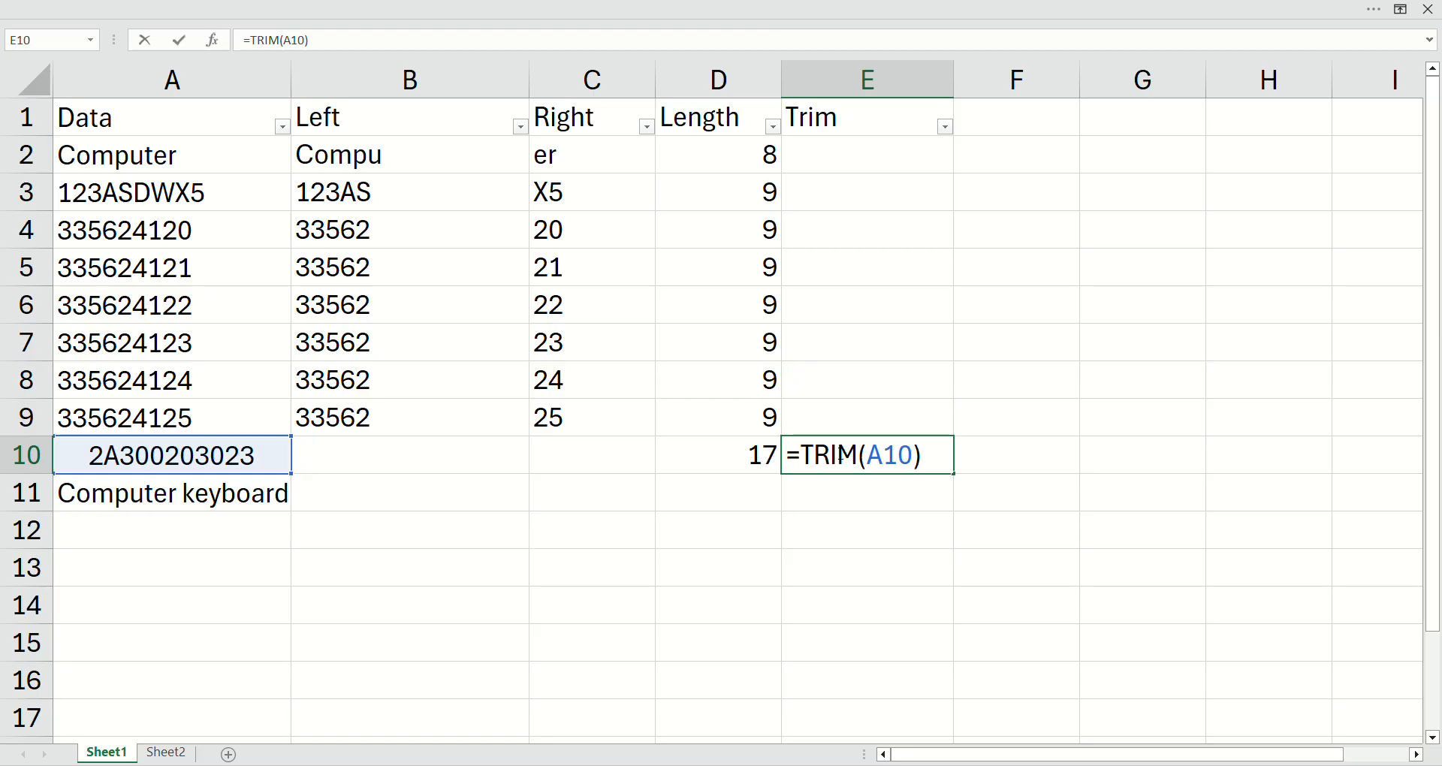
key(Return)
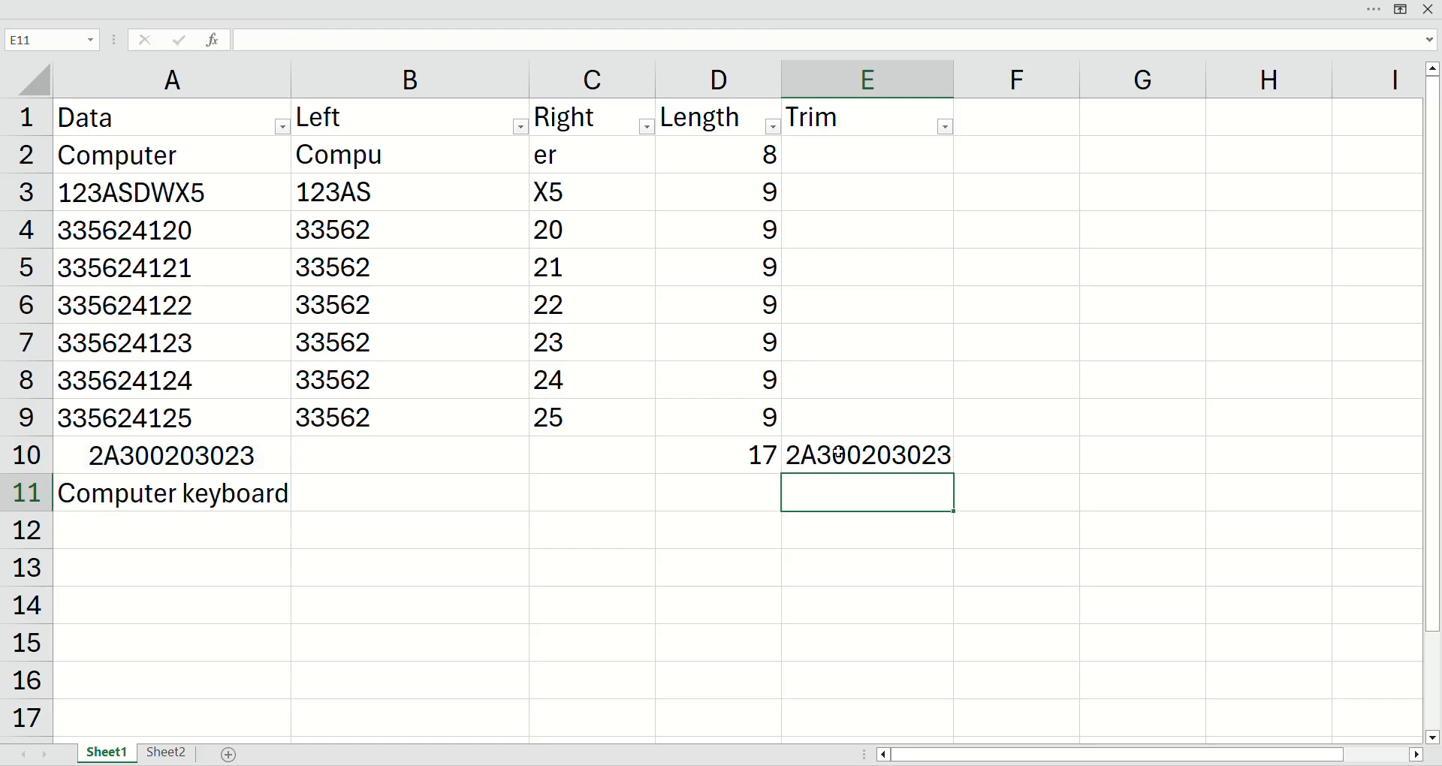
Step: Enter the formula =LEN(E10) in cell F10 and compare the trimmed length with the original length in D10
click(988, 461)
text(=le)
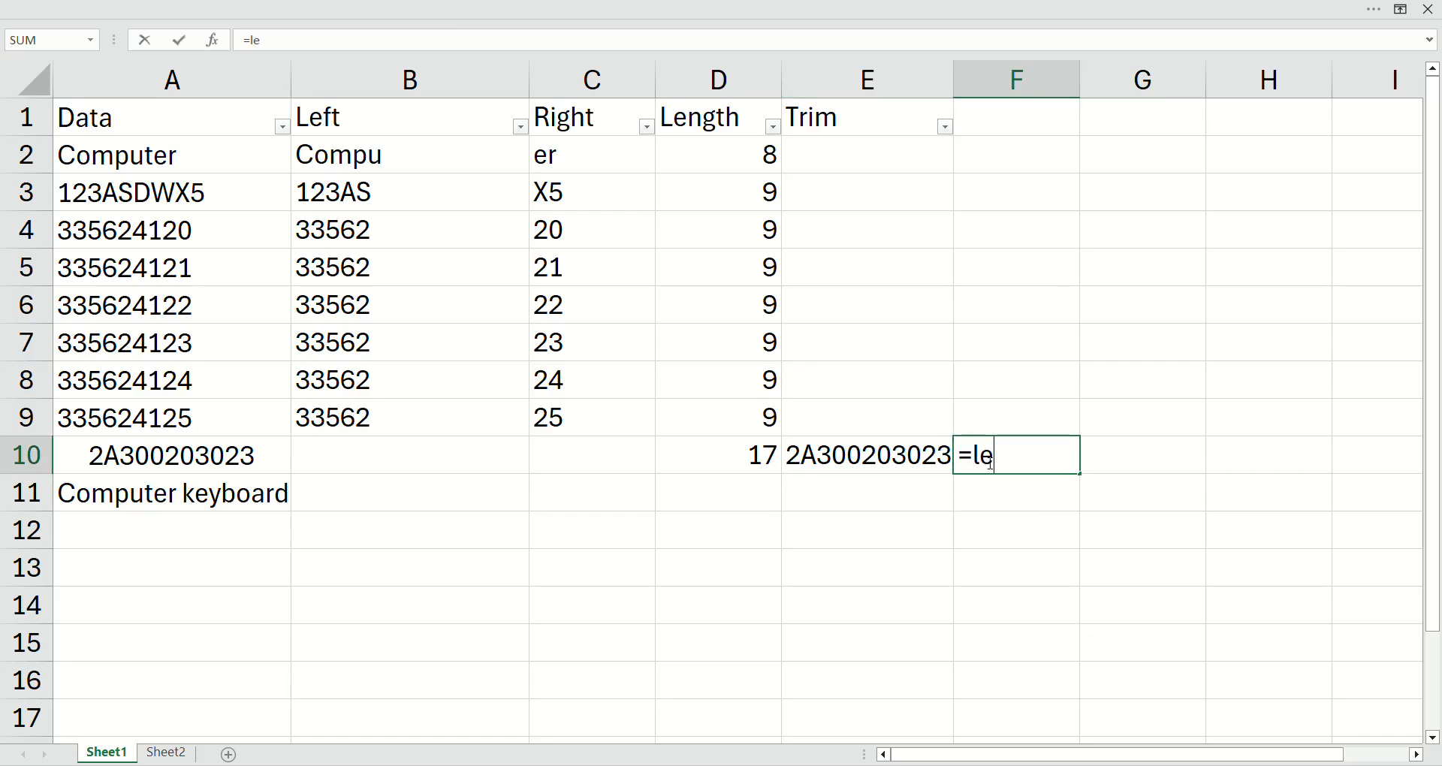
key(Tab)
key(Left)
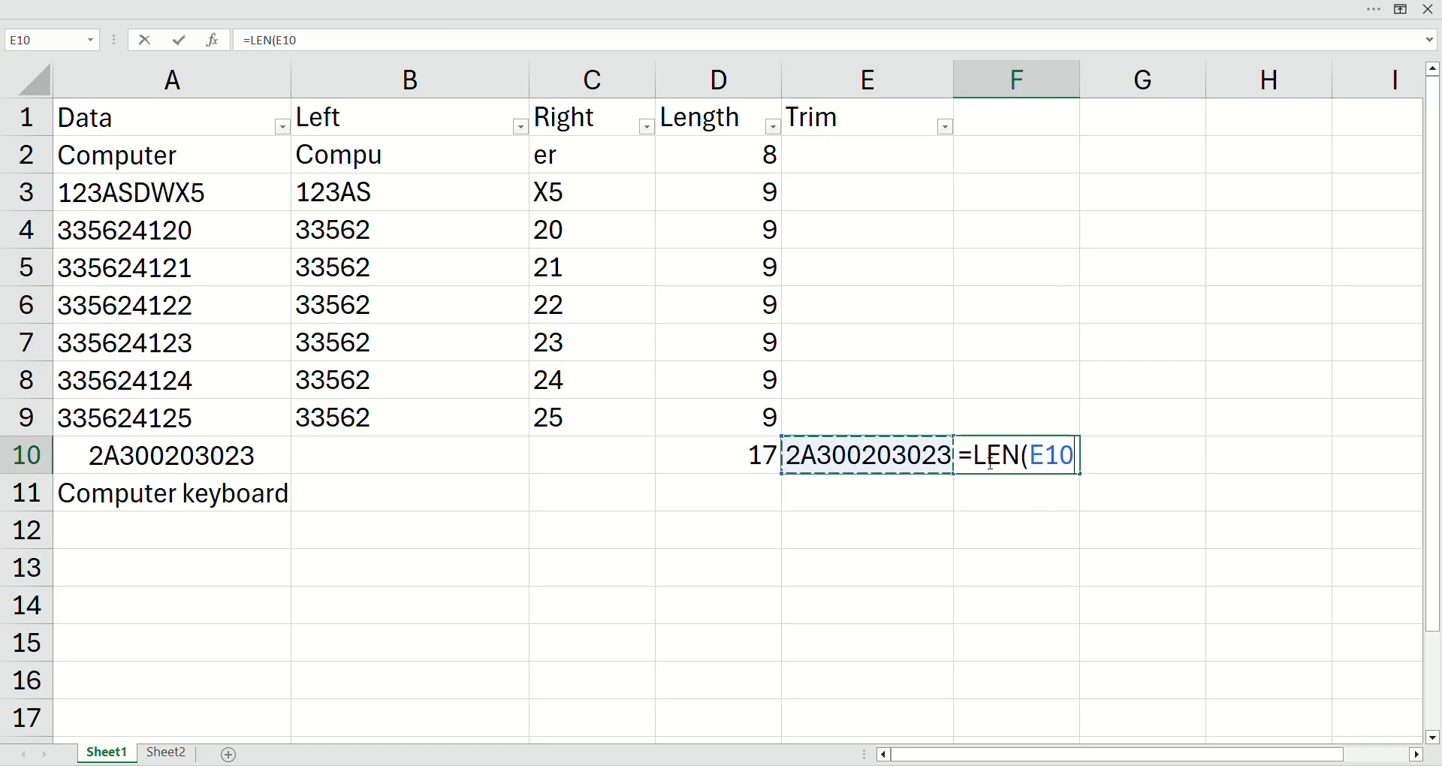
text())
key(Return)
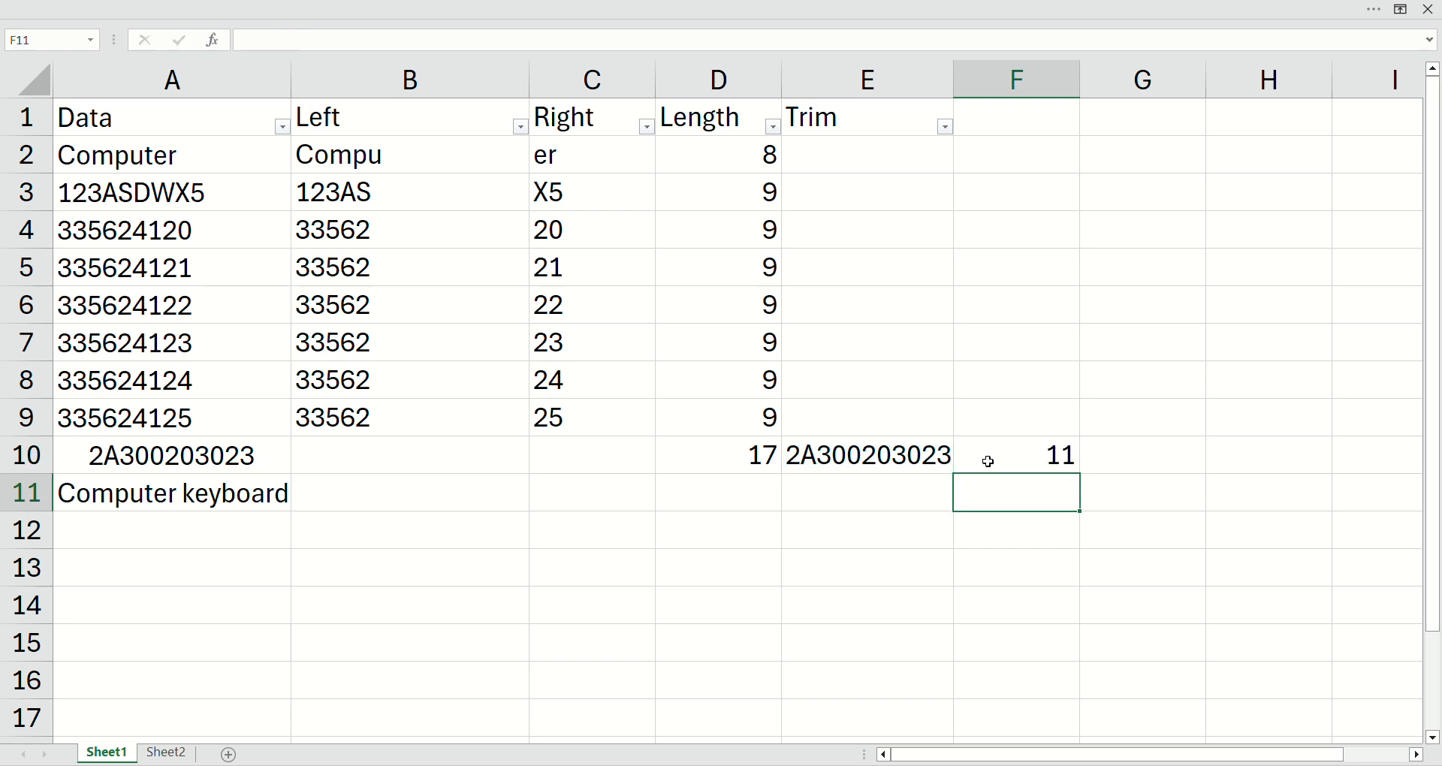
click(764, 455)
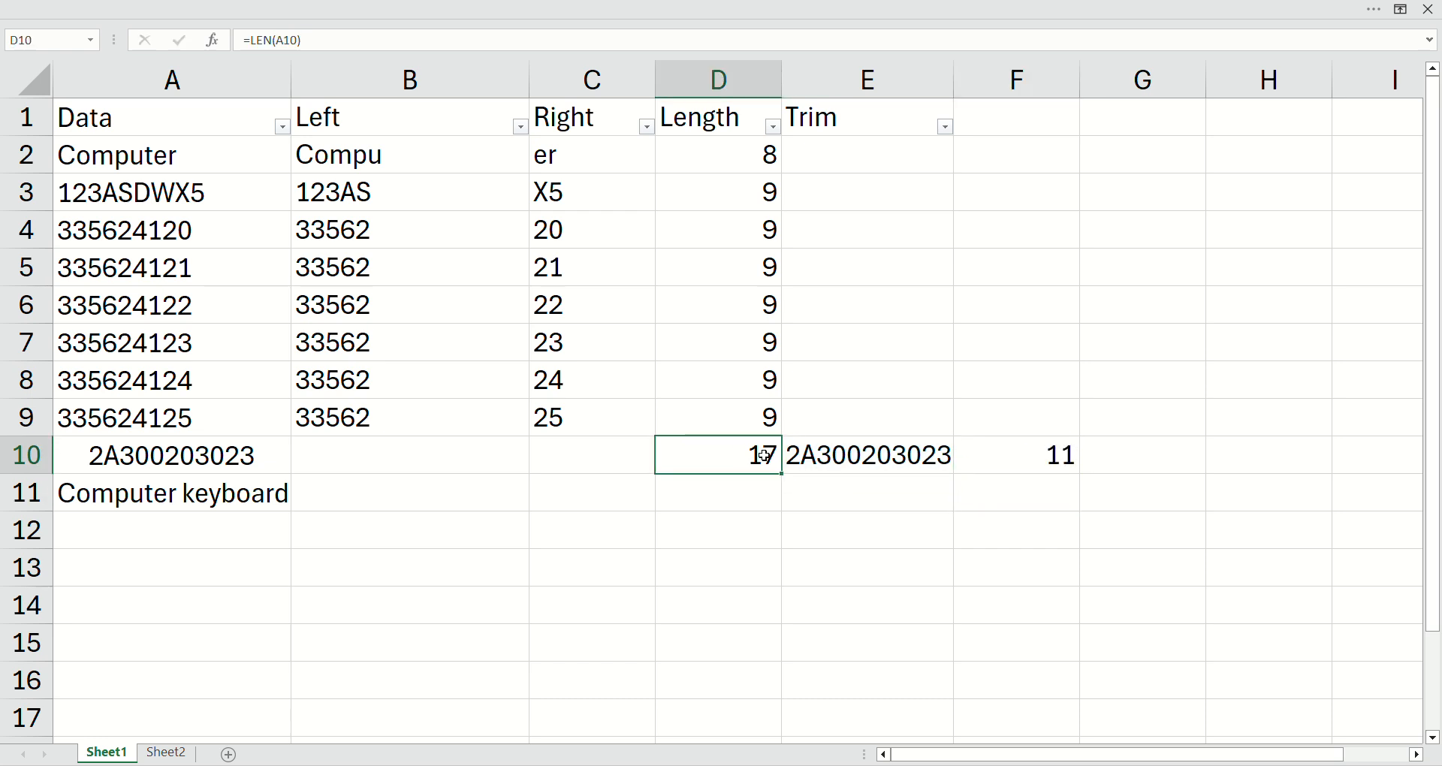
click(1034, 458)
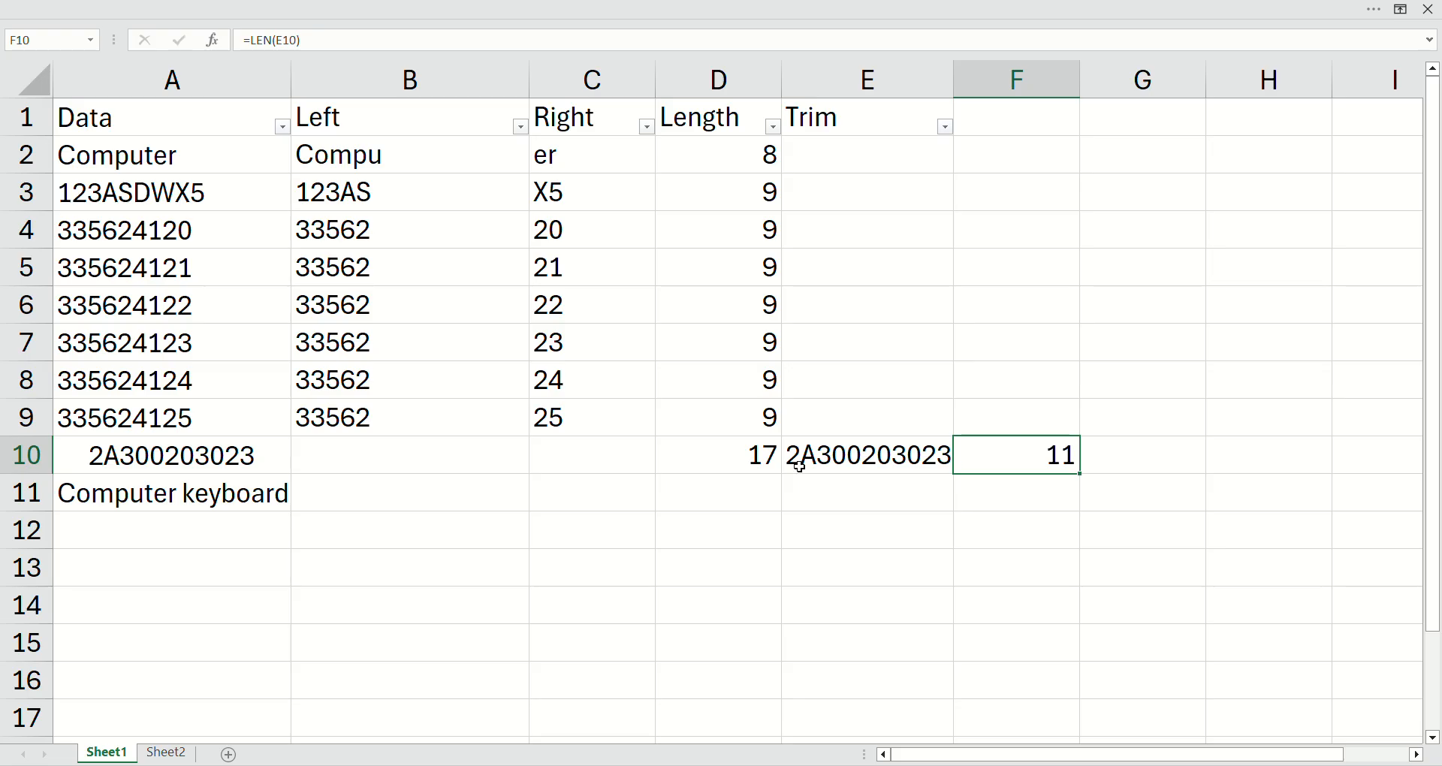
Step: Enter the formula =TRIM(A11) in cell E11 and autofit the width of column E
click(151, 508)
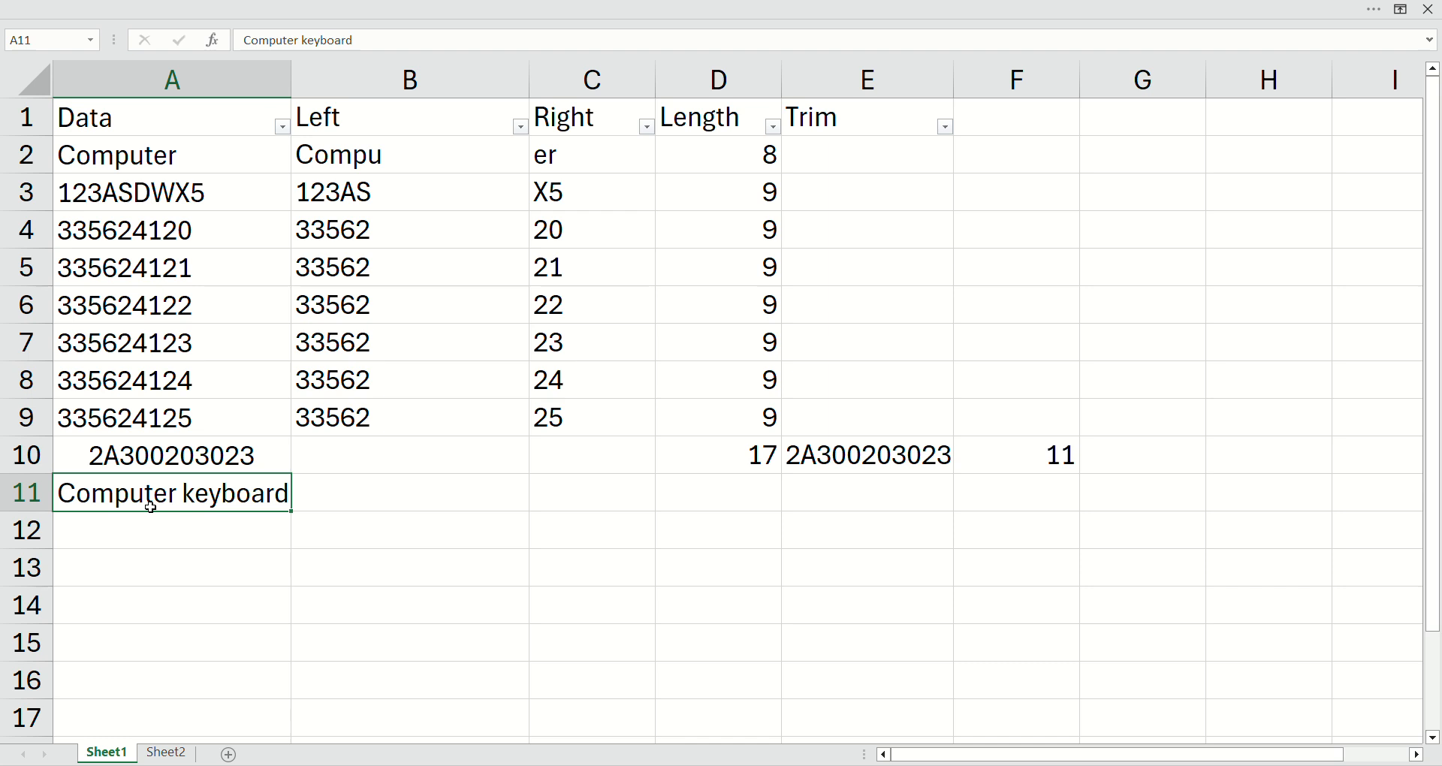
click(849, 487)
text(=TRIM()
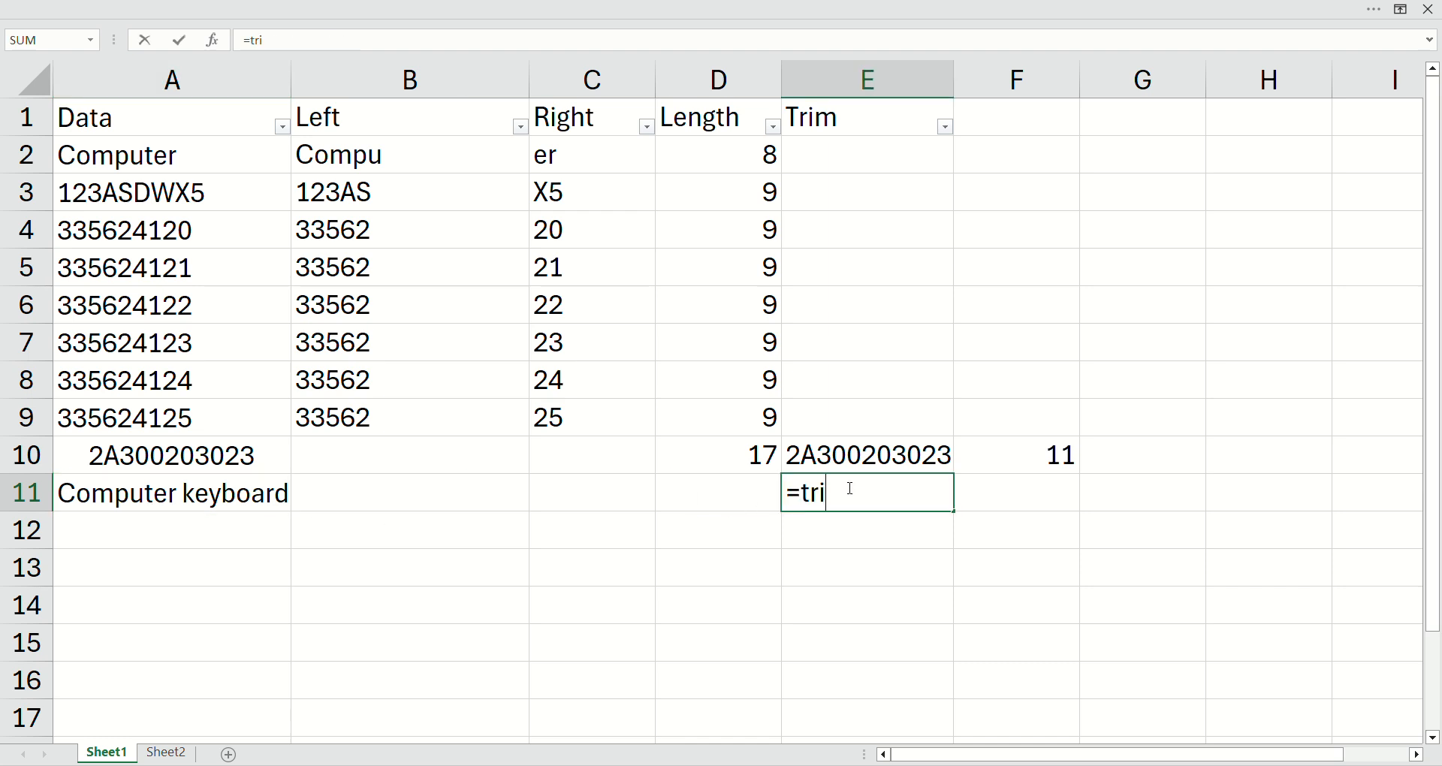
key(Left)
key(Left)
key(Left)
key(Left)
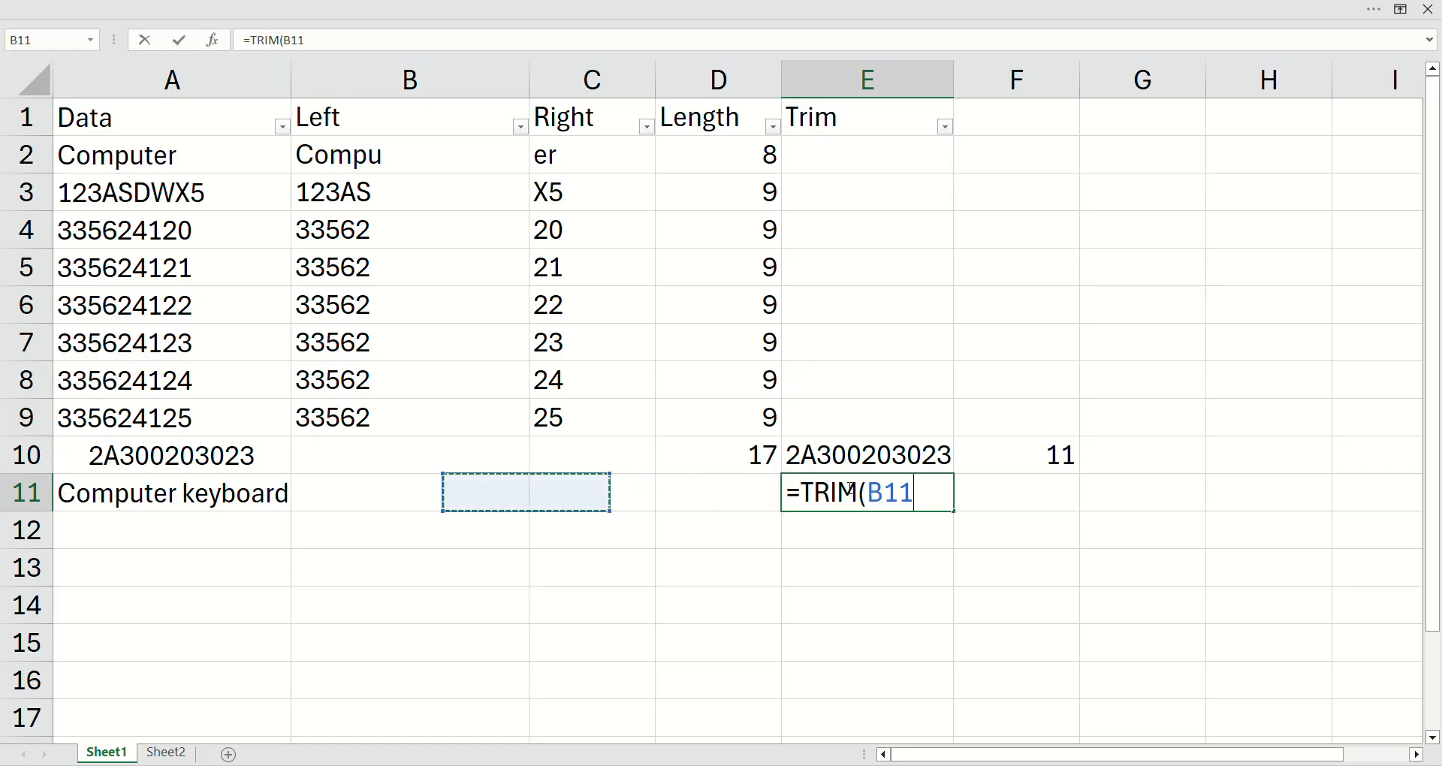
text())
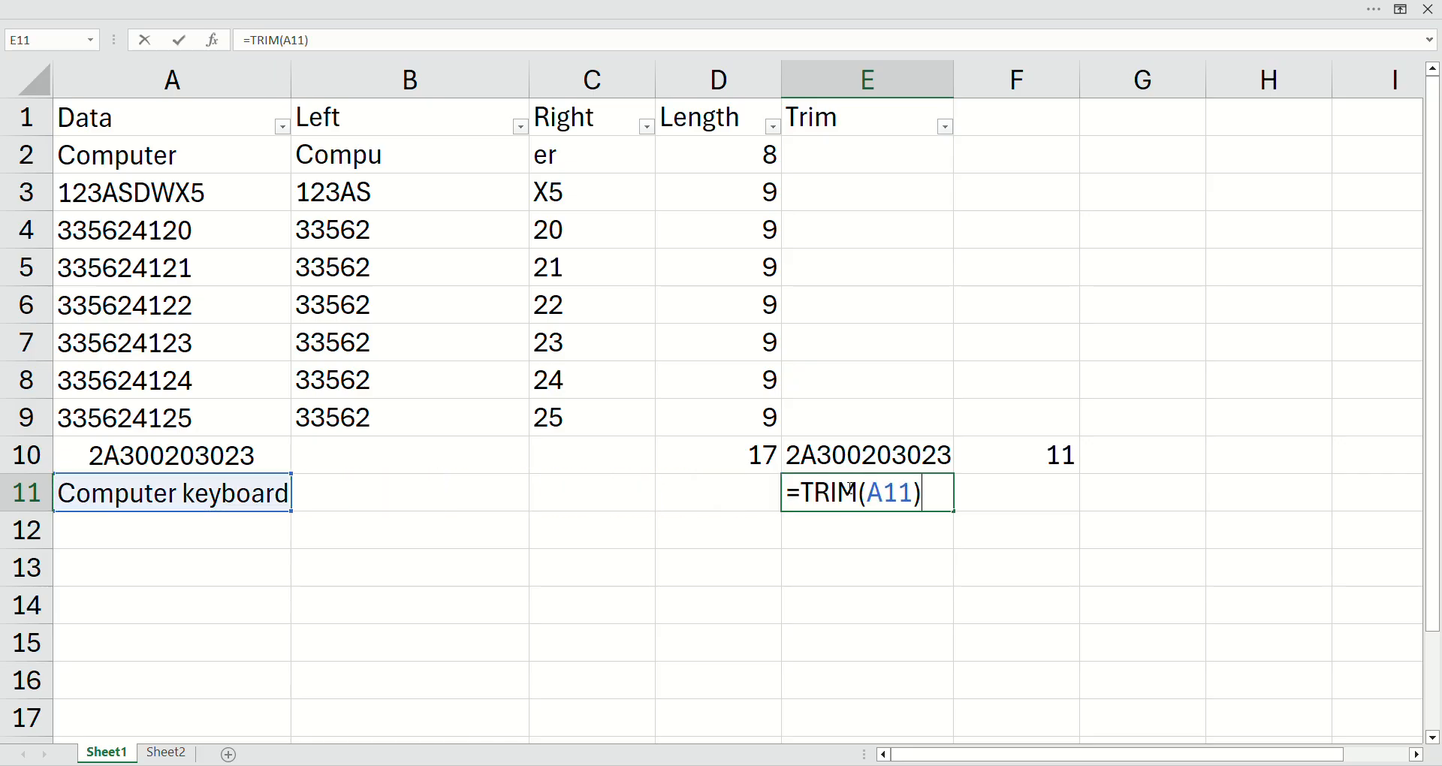
key(Return)
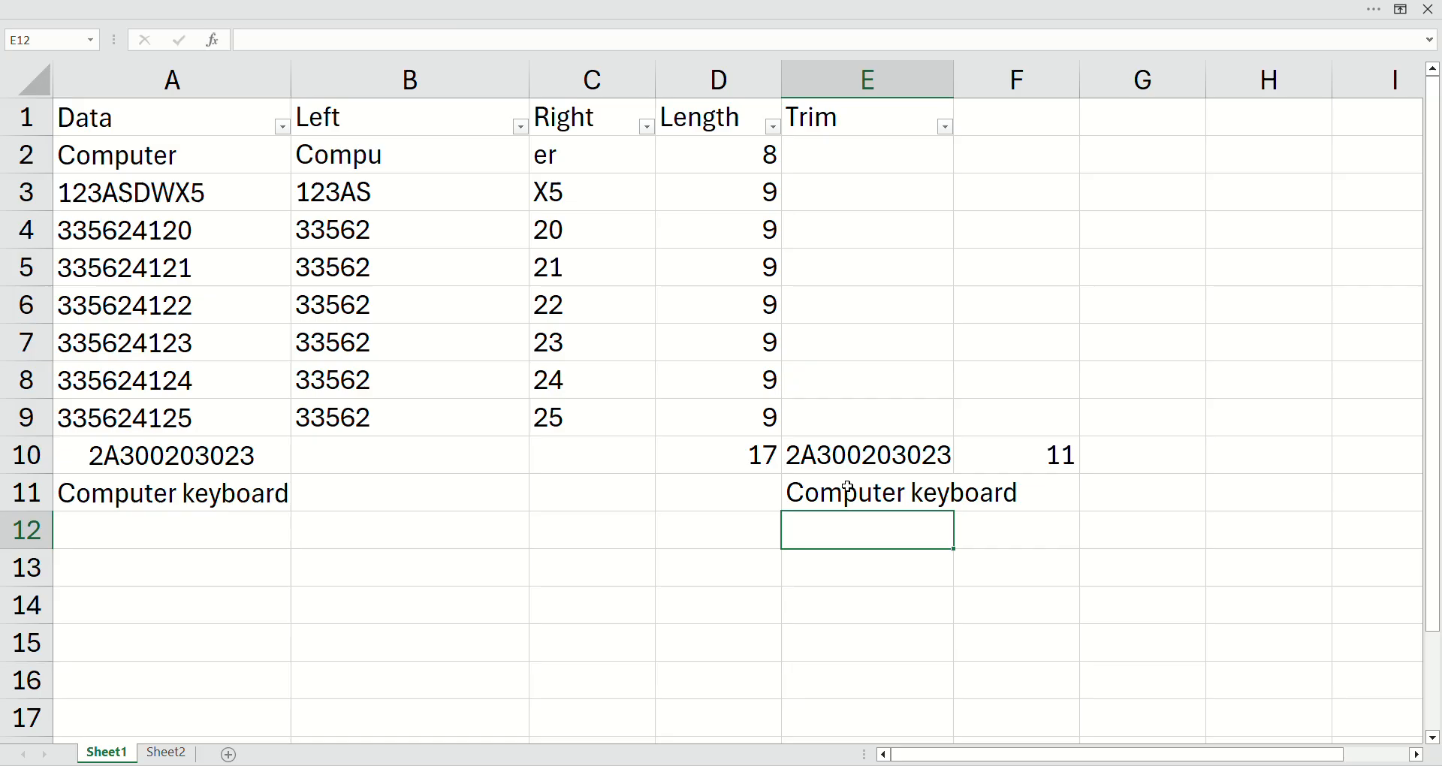
click(922, 500)
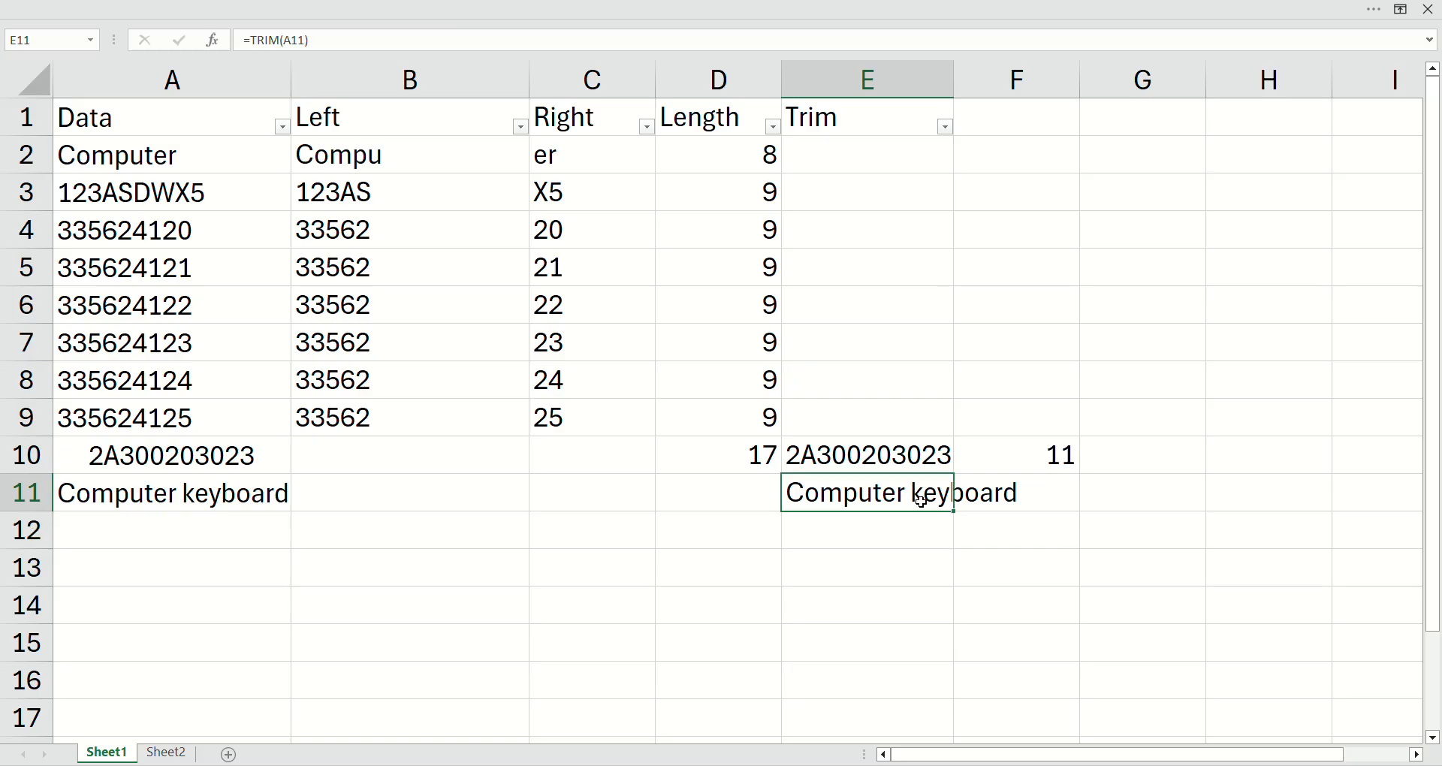
double_click(961, 100)
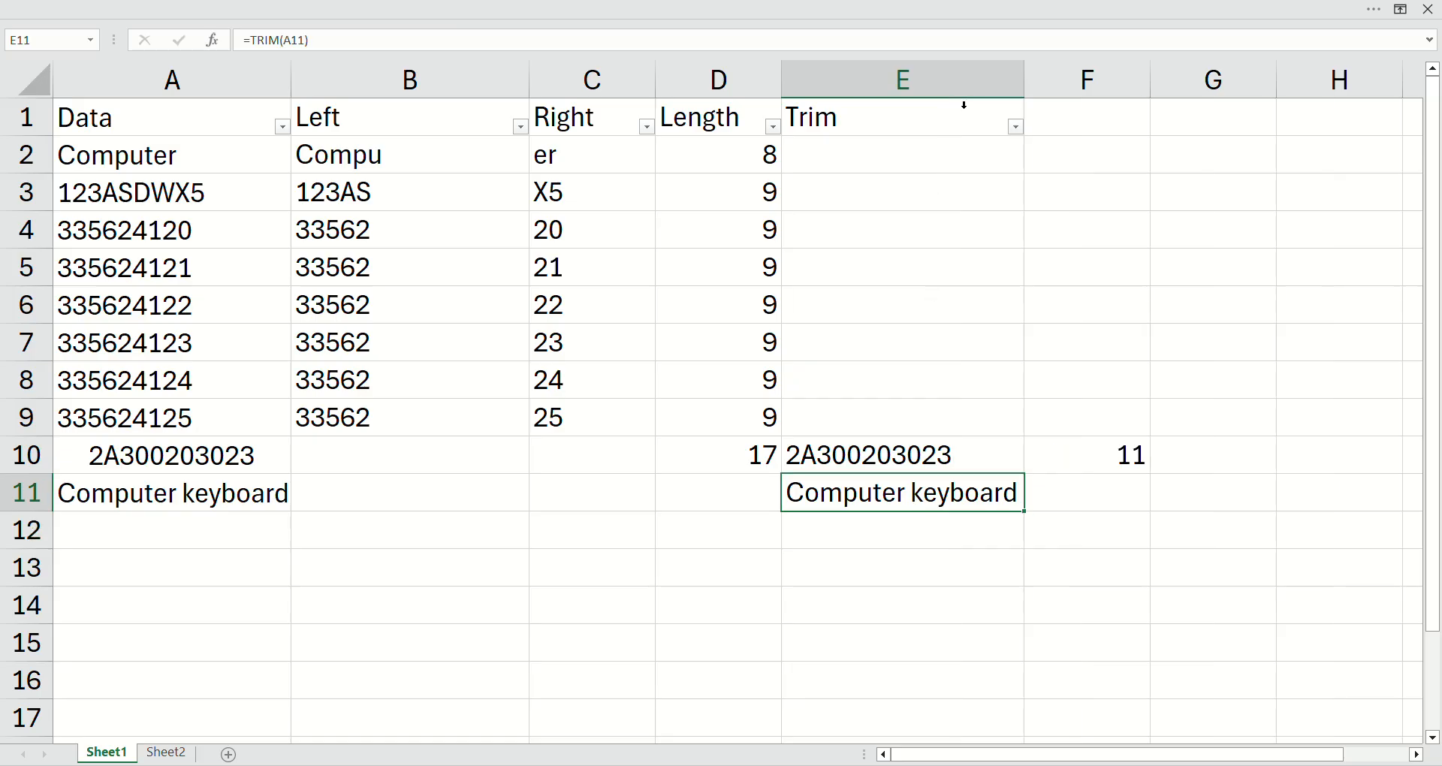
Step: Fill the LEN formulas from D10 and F10 down into D11 and F11, and check their cell references
click(748, 497)
key(ctrl+d)
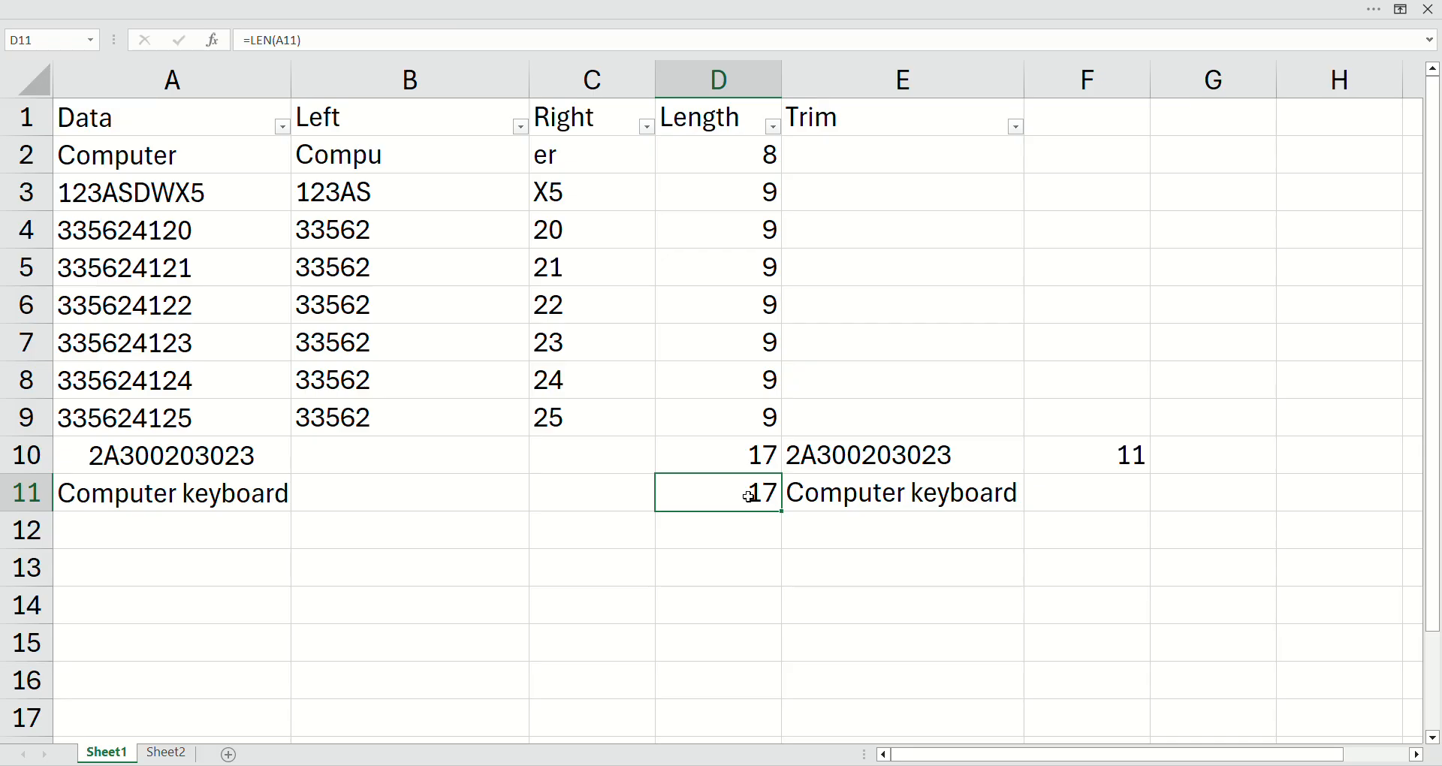
key(Right)
key(Right)
key(Right)
key(Left)
key(ctrl+d)
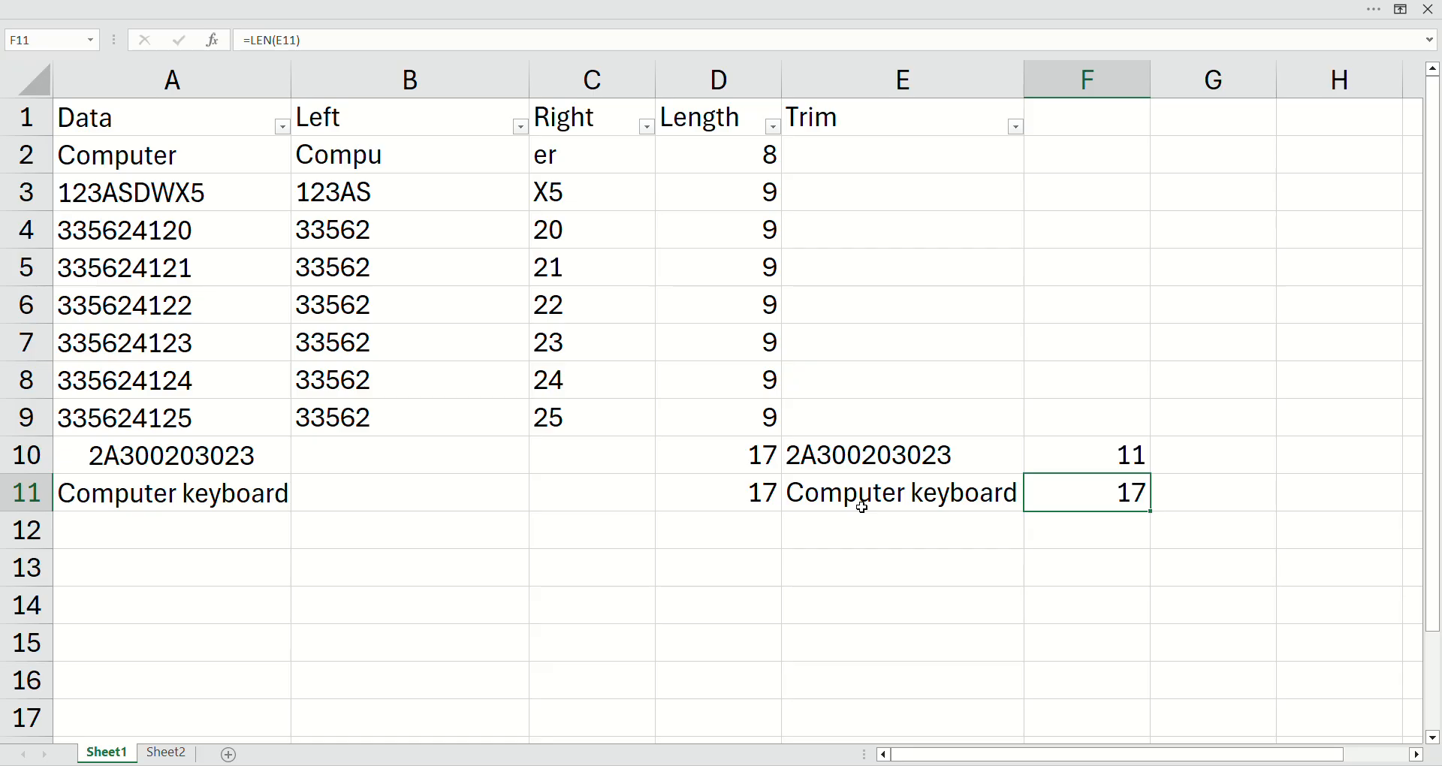
double_click(781, 500)
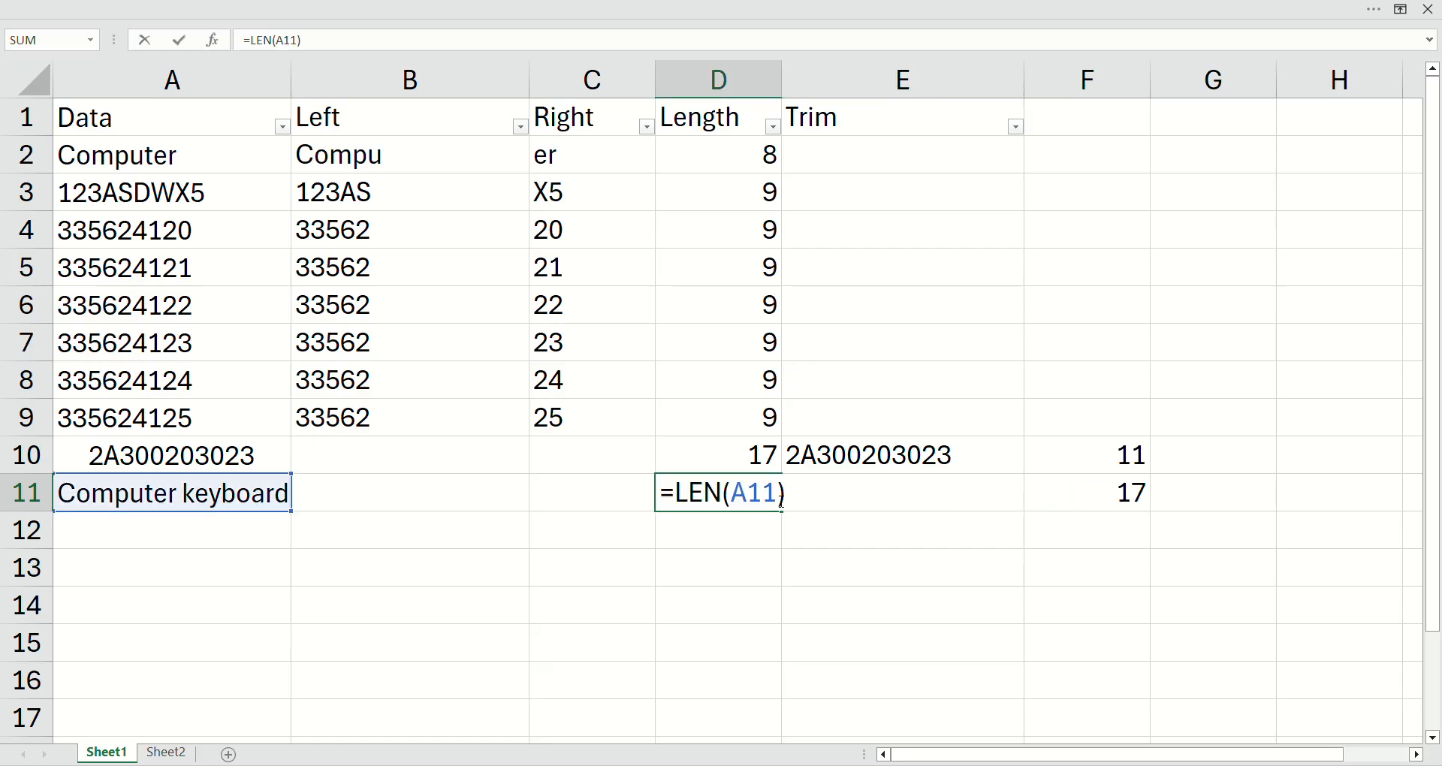
key(Escape)
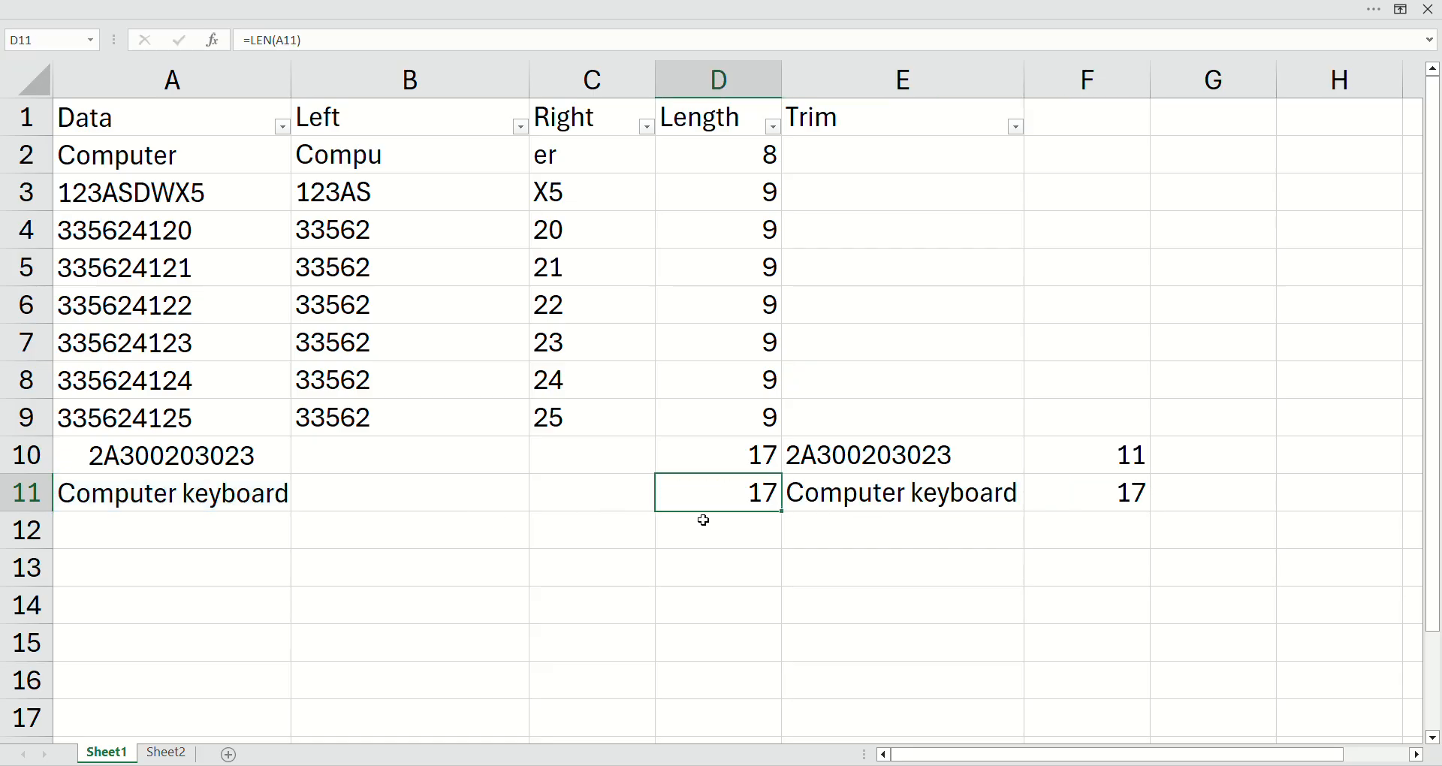
double_click(1079, 500)
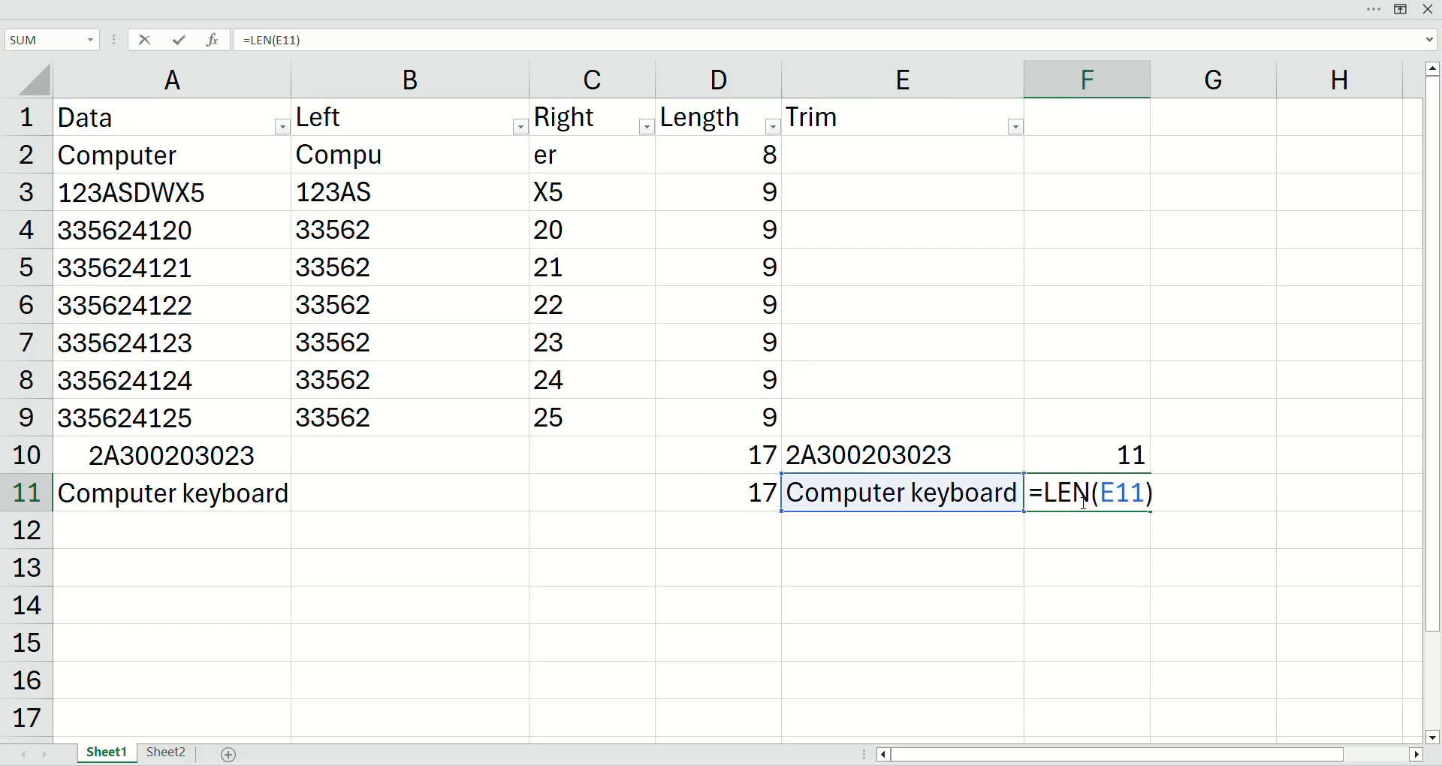
key(Escape)
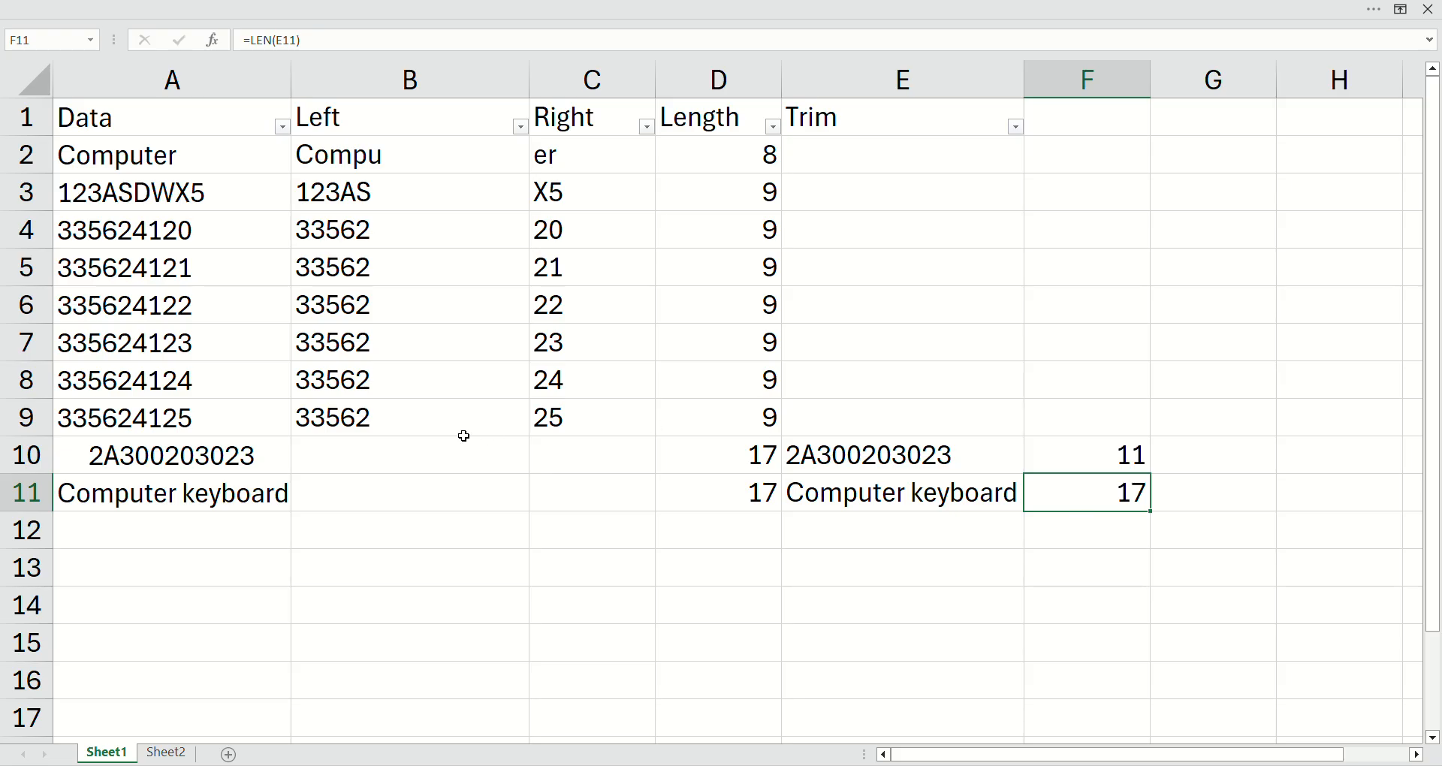
Step: Replace the formula in cell B10 with =LEFT(TRIM(A10),4) to extract the first four characters of the trimmed text
click(392, 452)
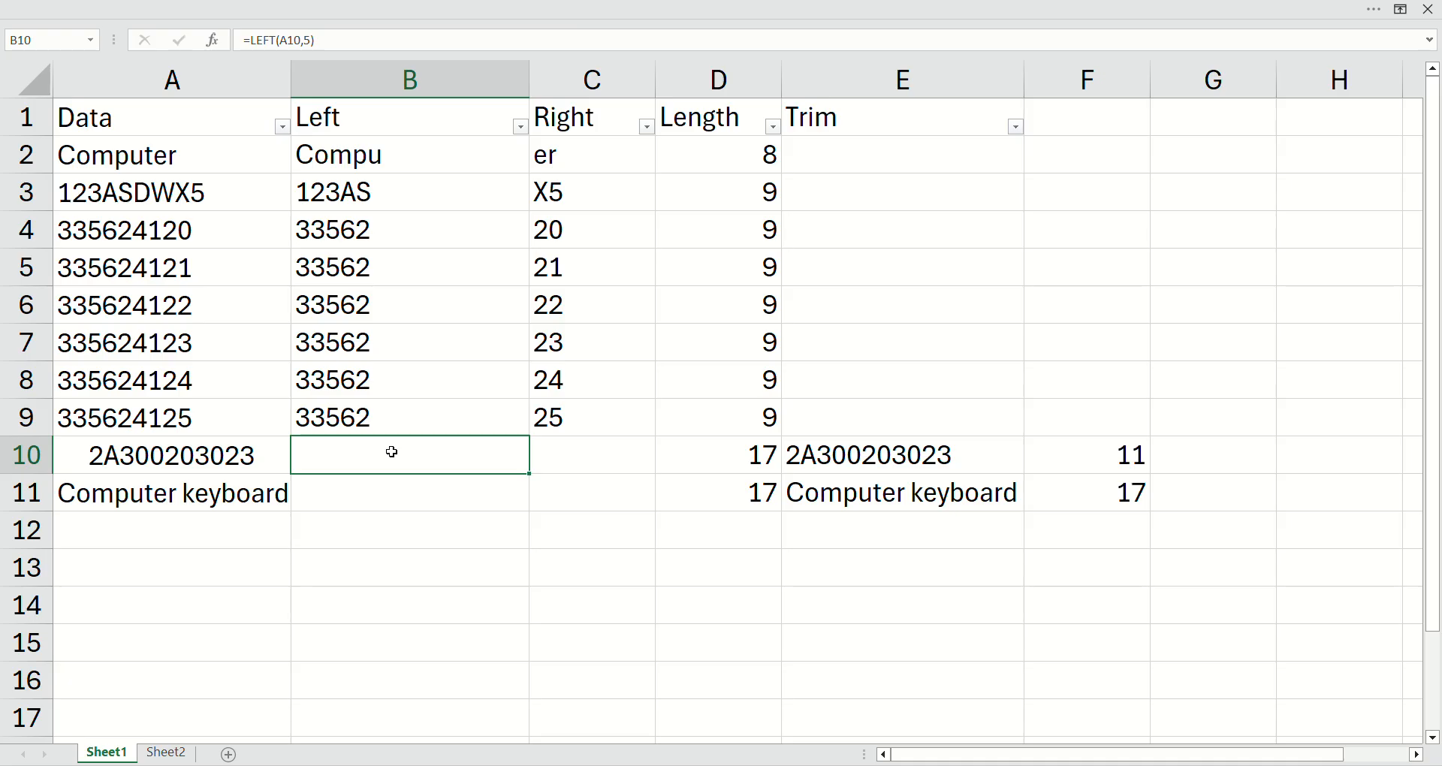
text(=left)
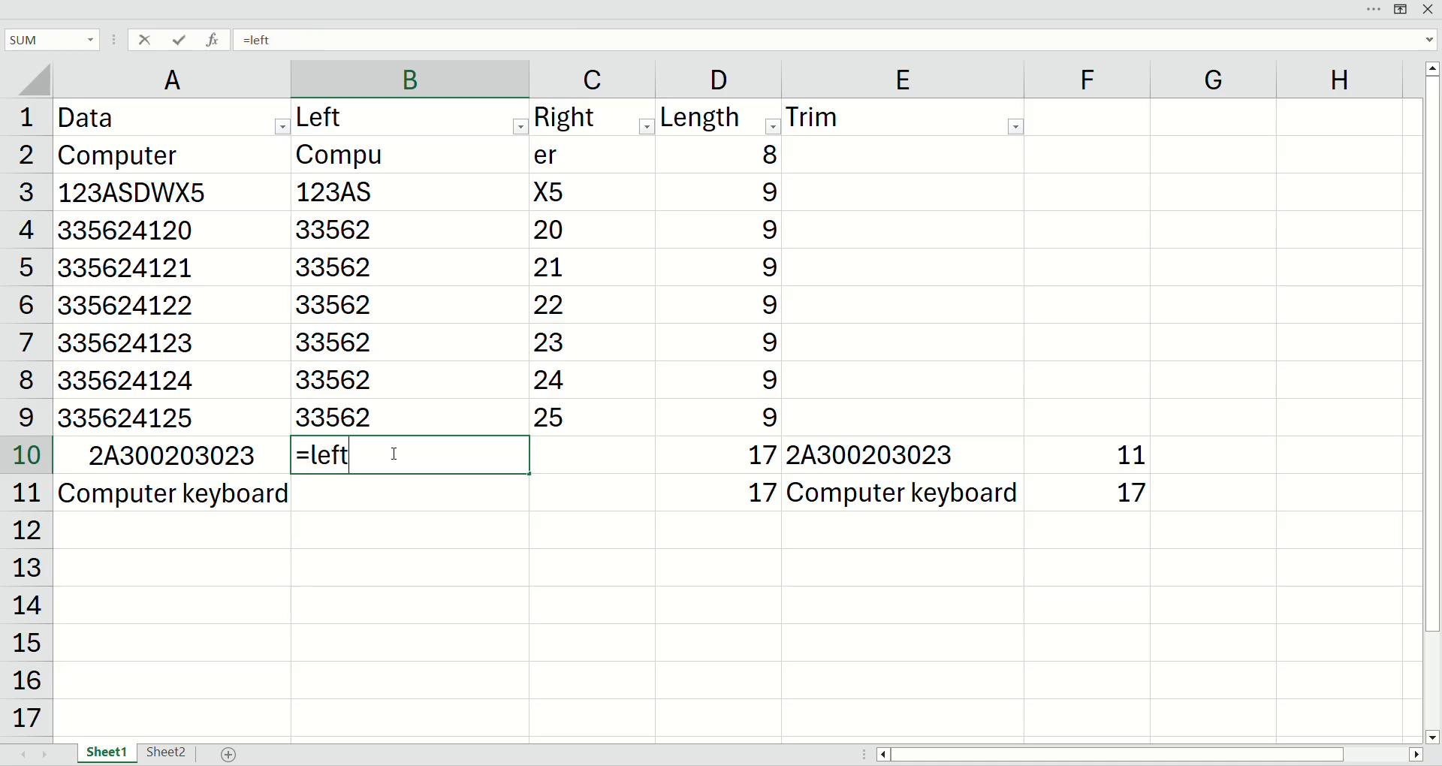
key(Tab)
text(trim)
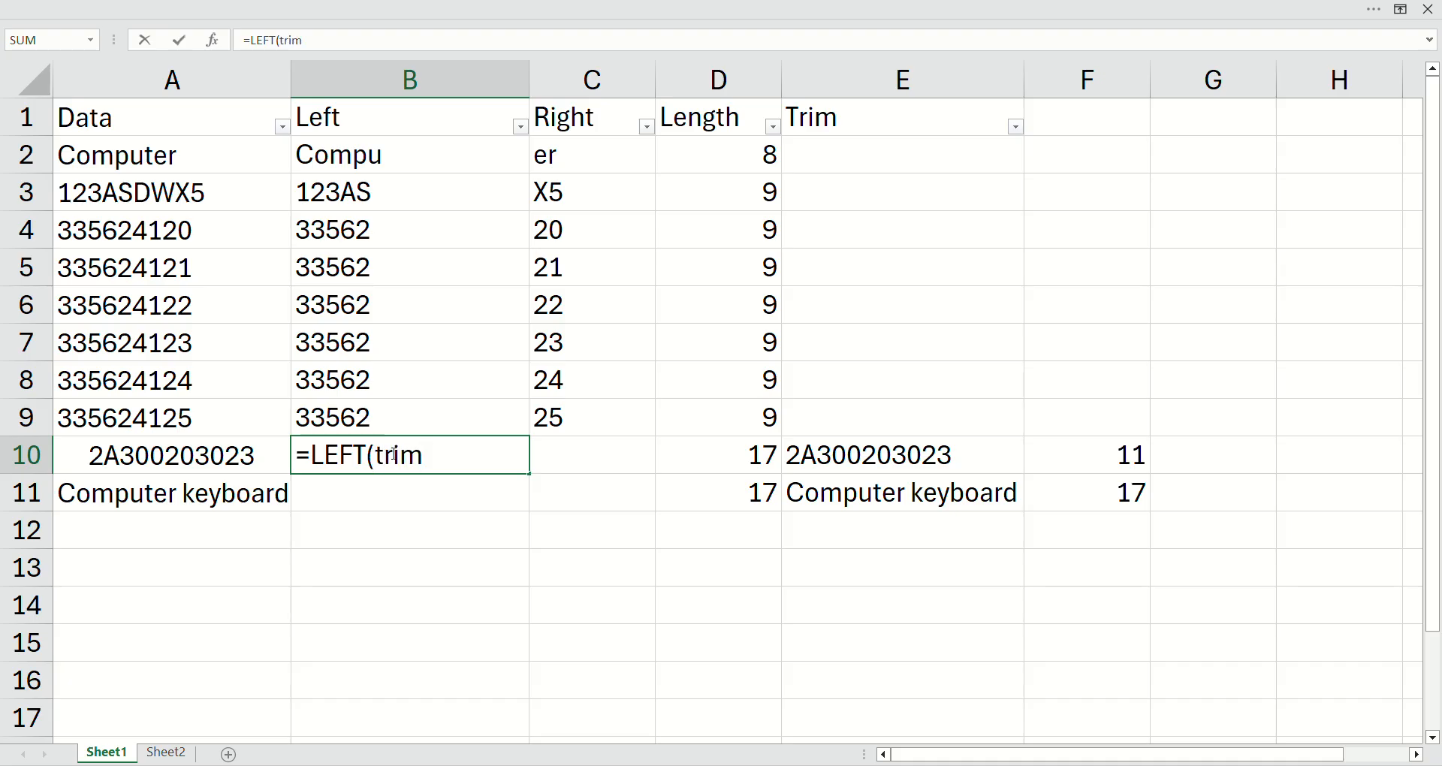
key(Tab)
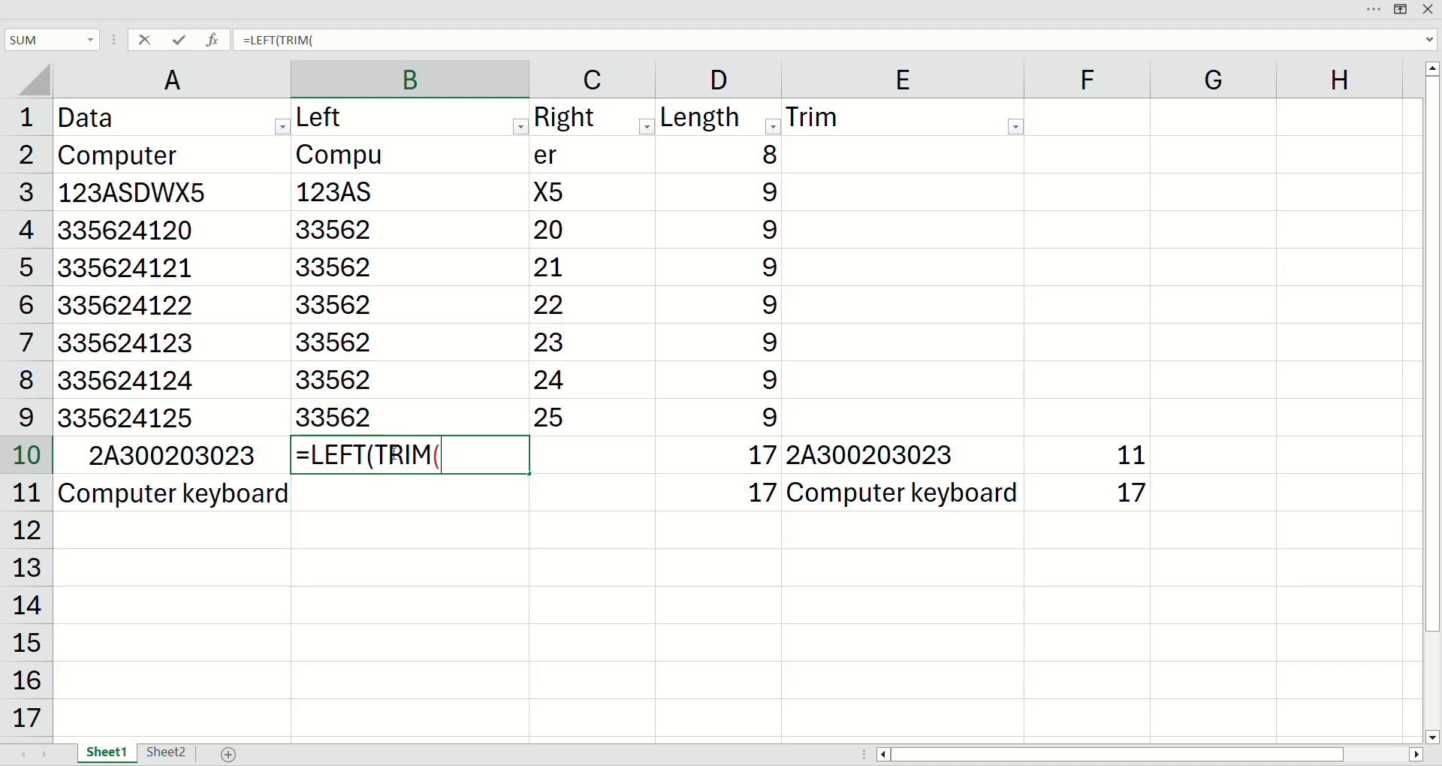
text(A10)
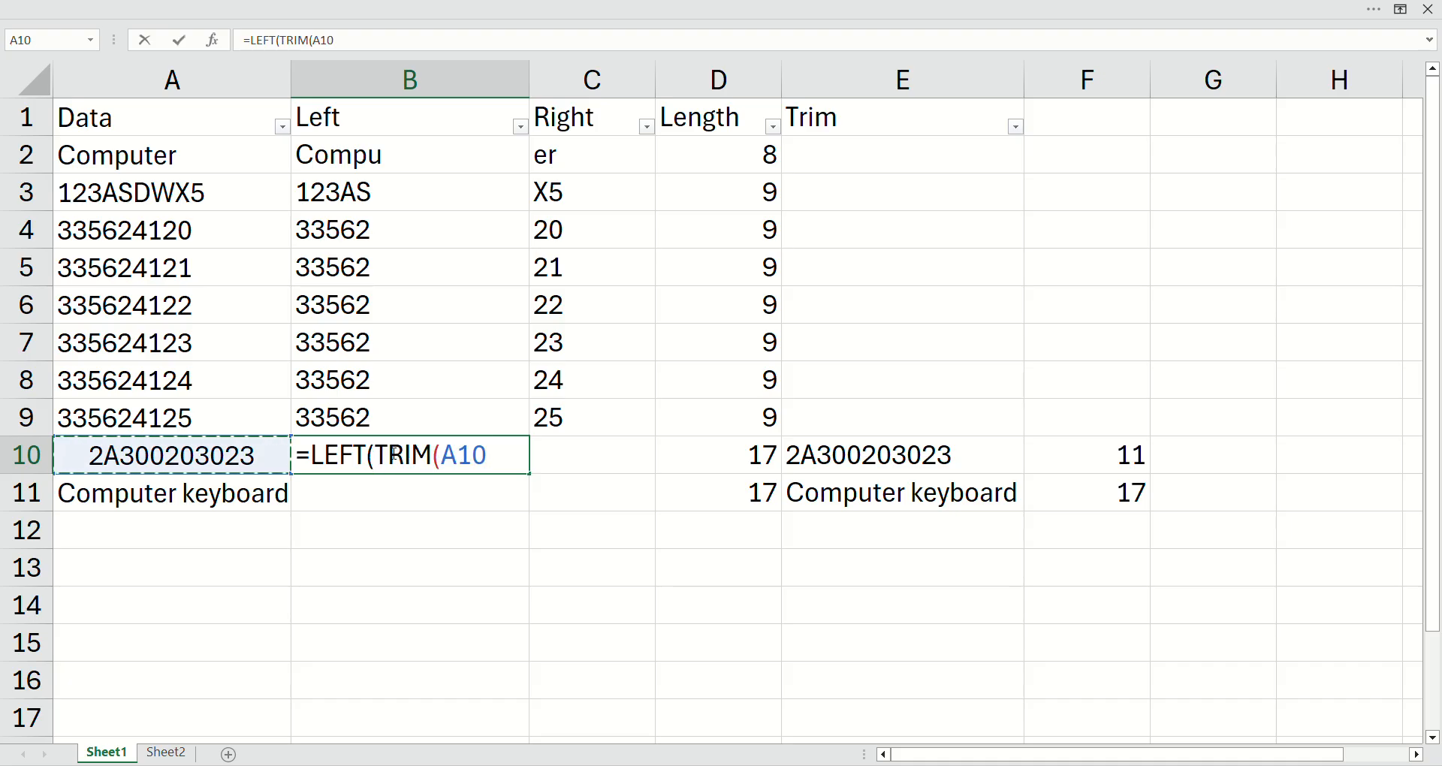
text(),)
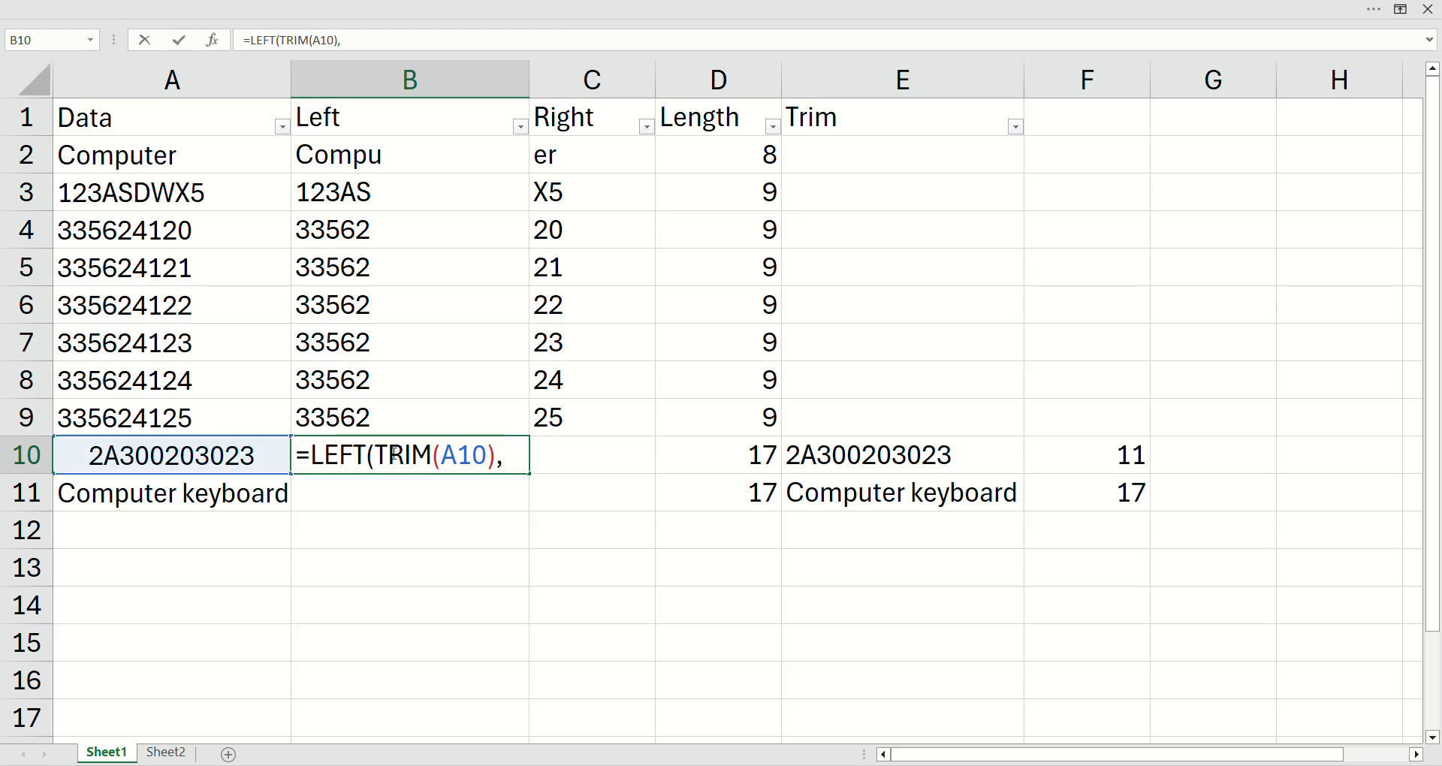
text(4))
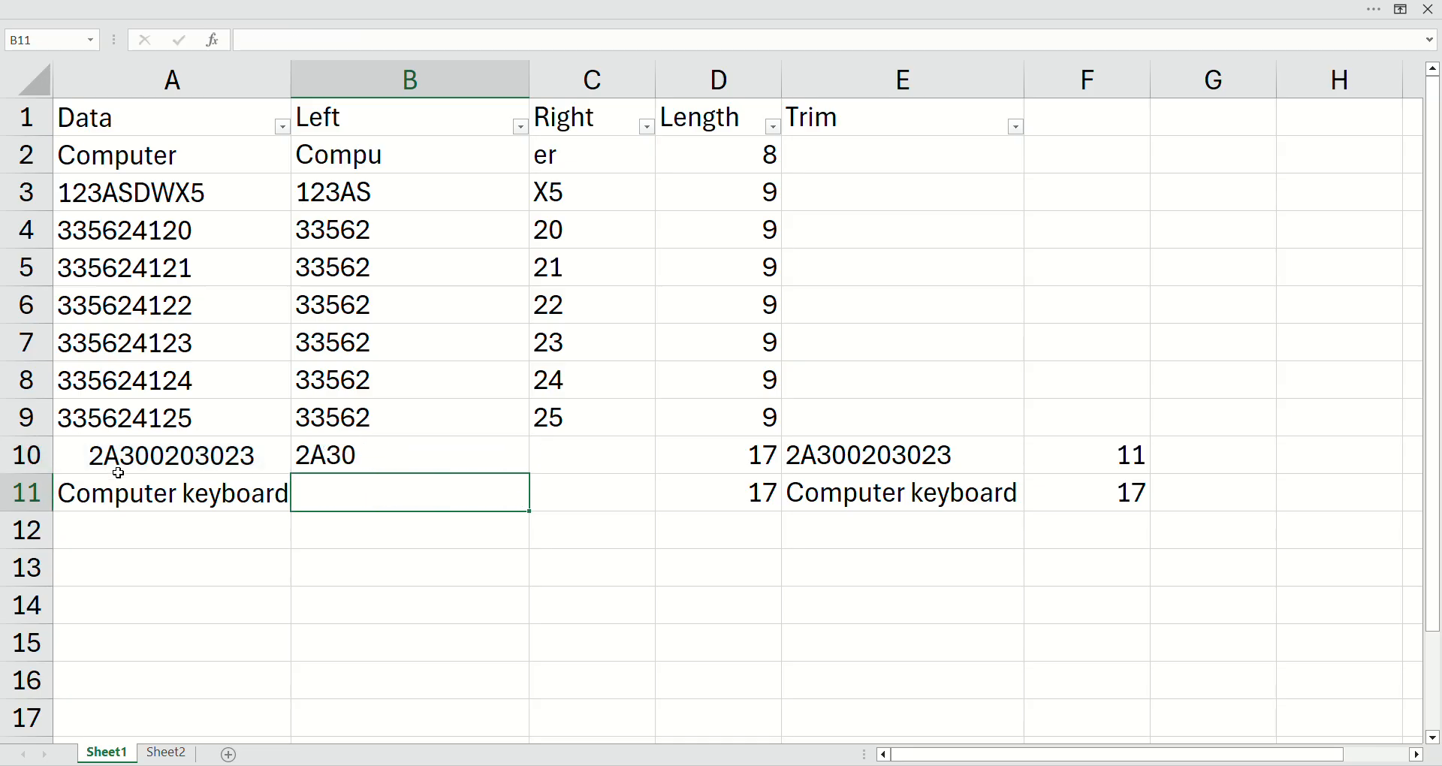
click(326, 467)
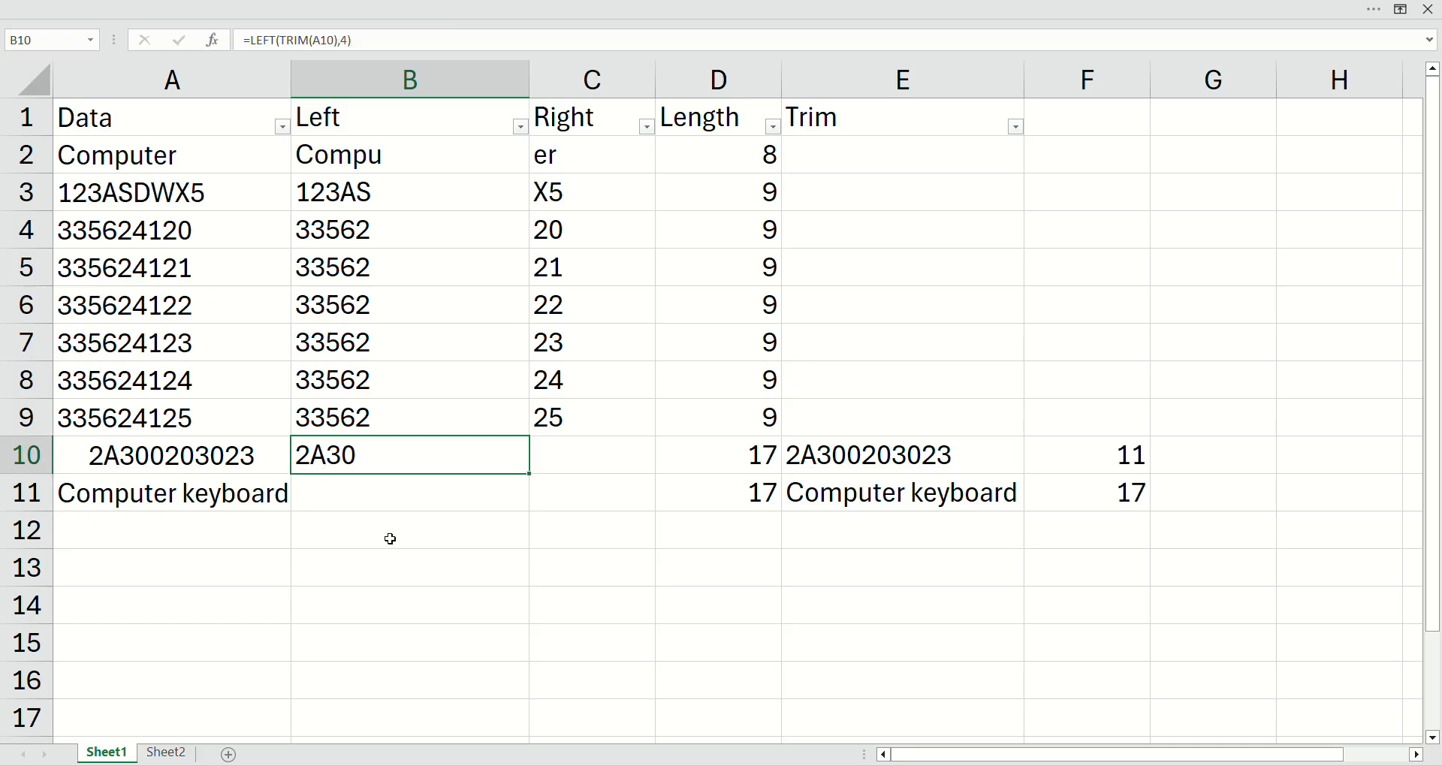